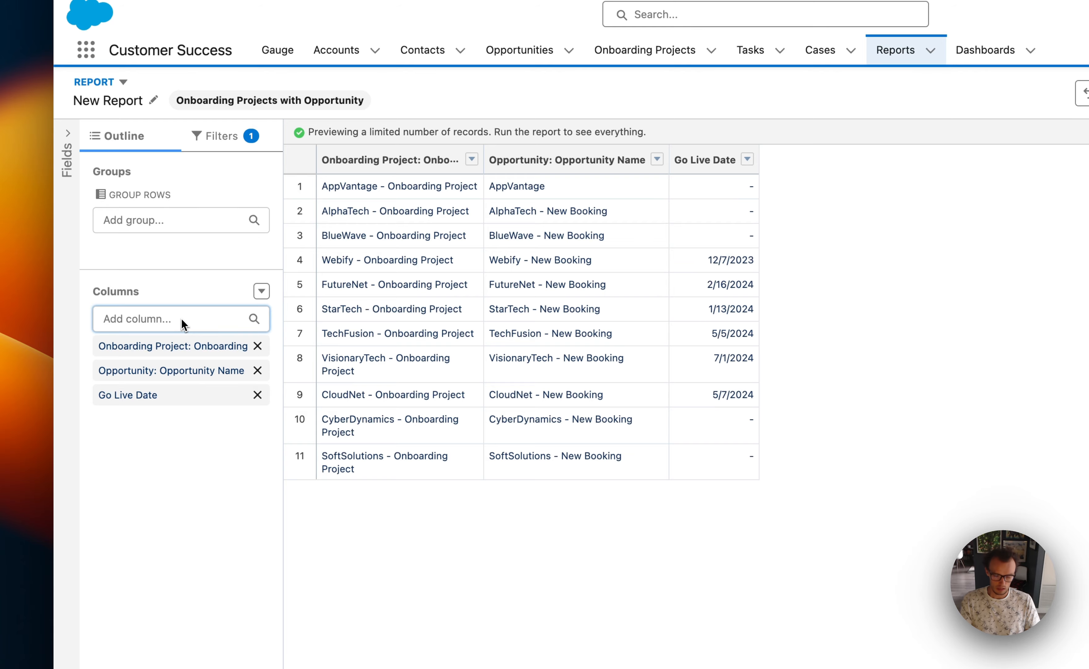
Add the Kickoff Date column to the report and set its Show Me filter to all onboarding projects.
type("kickoff")
left_click(142, 377)
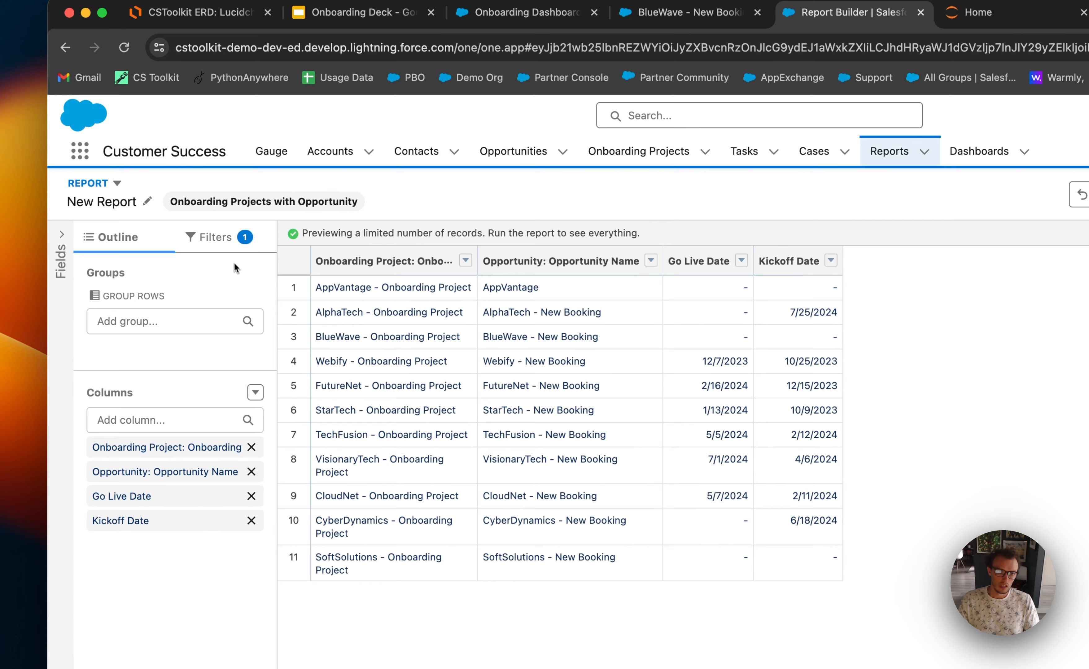
left_click(218, 237)
left_click(175, 336)
left_click(384, 347)
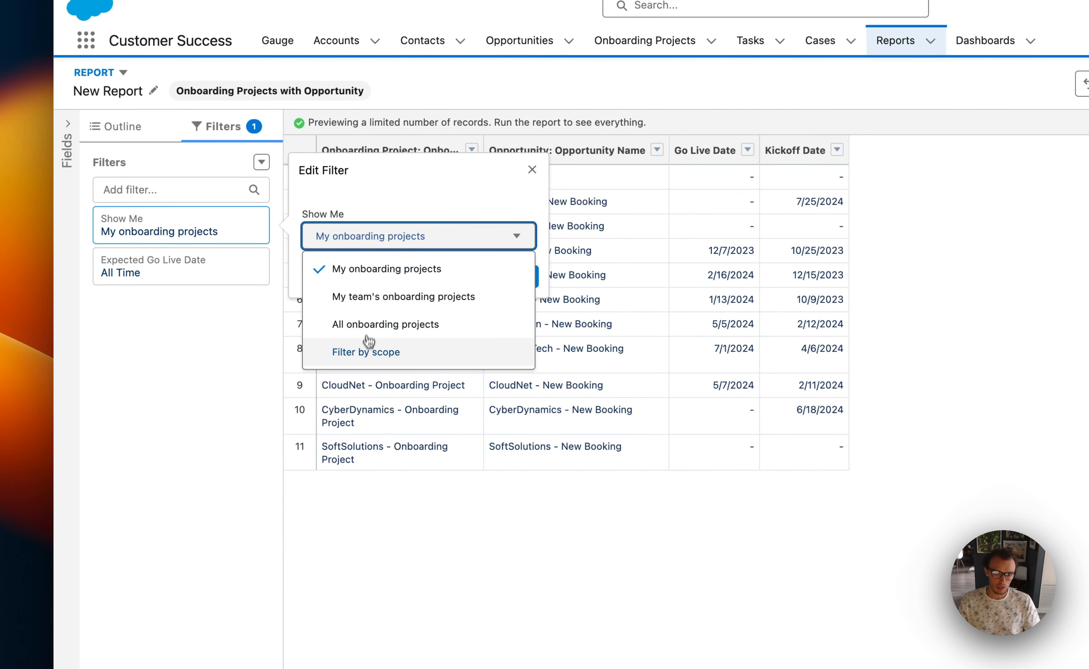
left_click(366, 325)
left_click(513, 275)
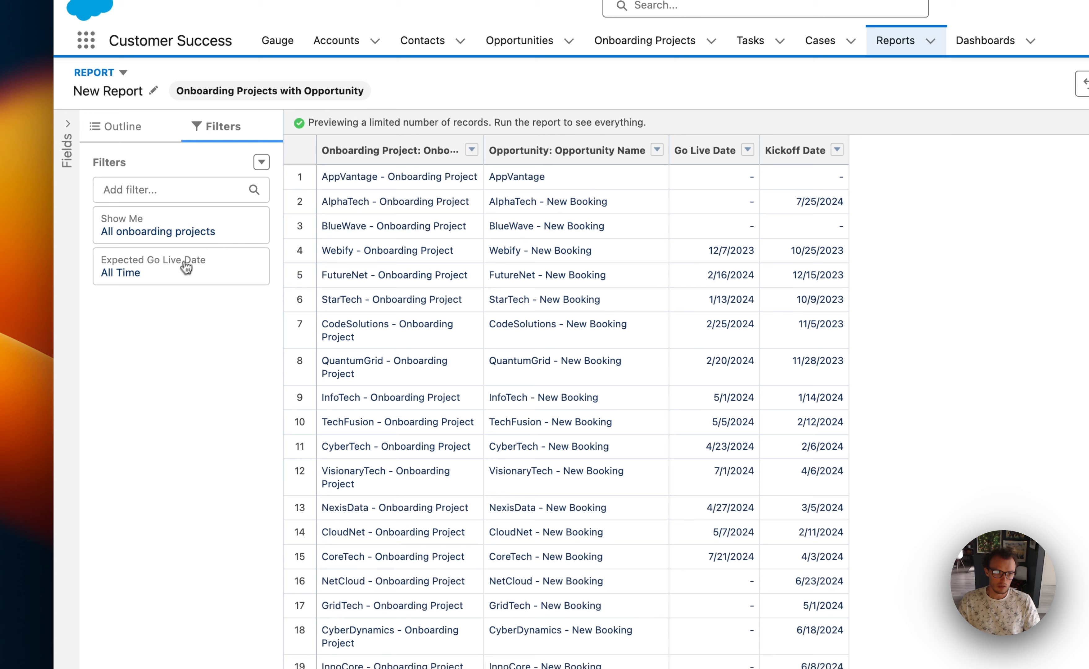
Filter the report to onboarding projects whose Stage equals Go Live.
left_click(181, 183)
type("stage")
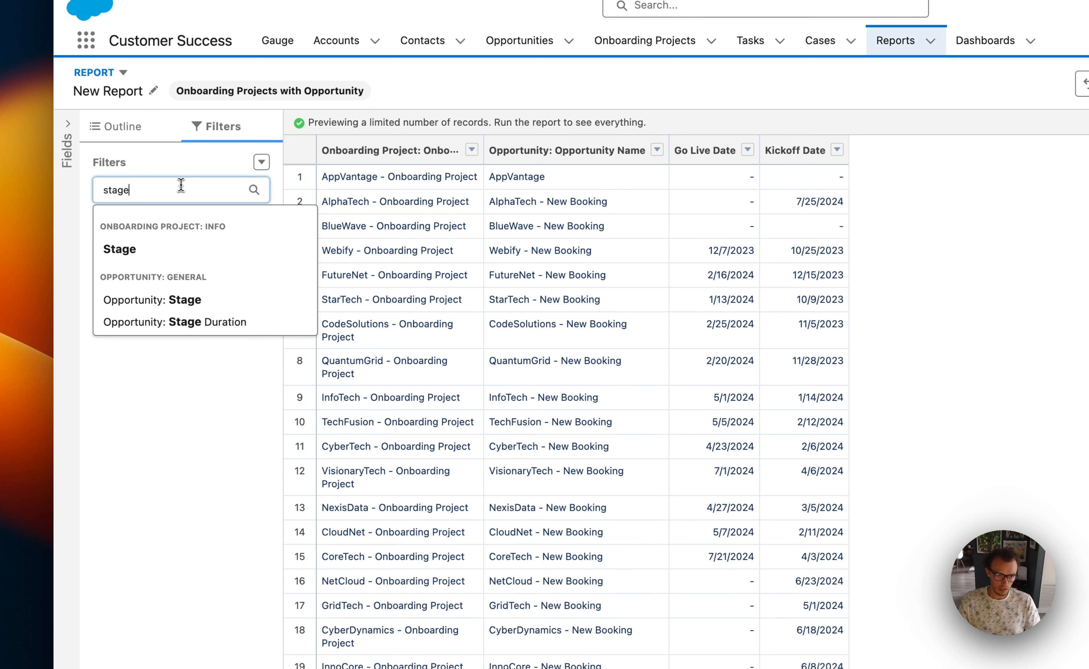
left_click(127, 247)
left_click(359, 541)
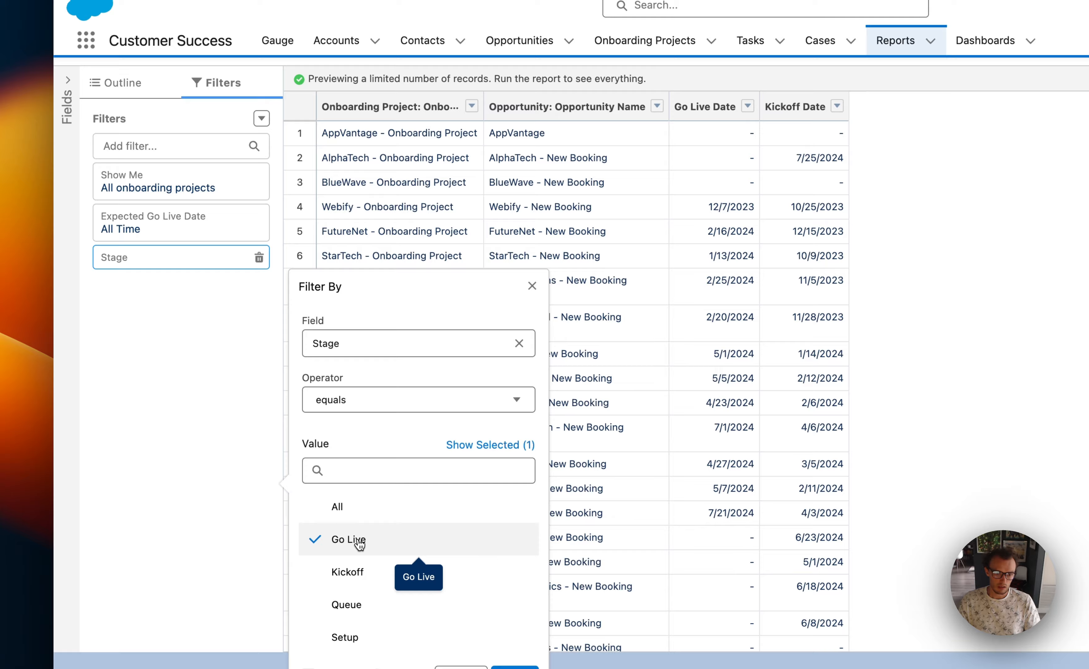
left_click(515, 668)
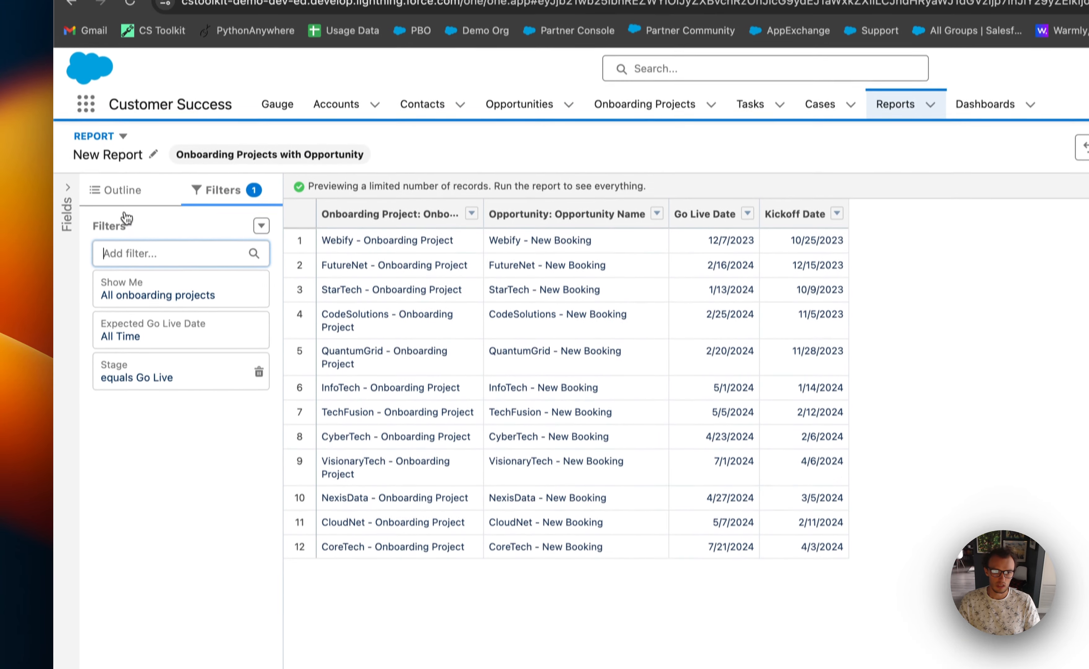
Create a row-level formula column named Days to Onboard with 0 decimal points.
left_click(50, 127)
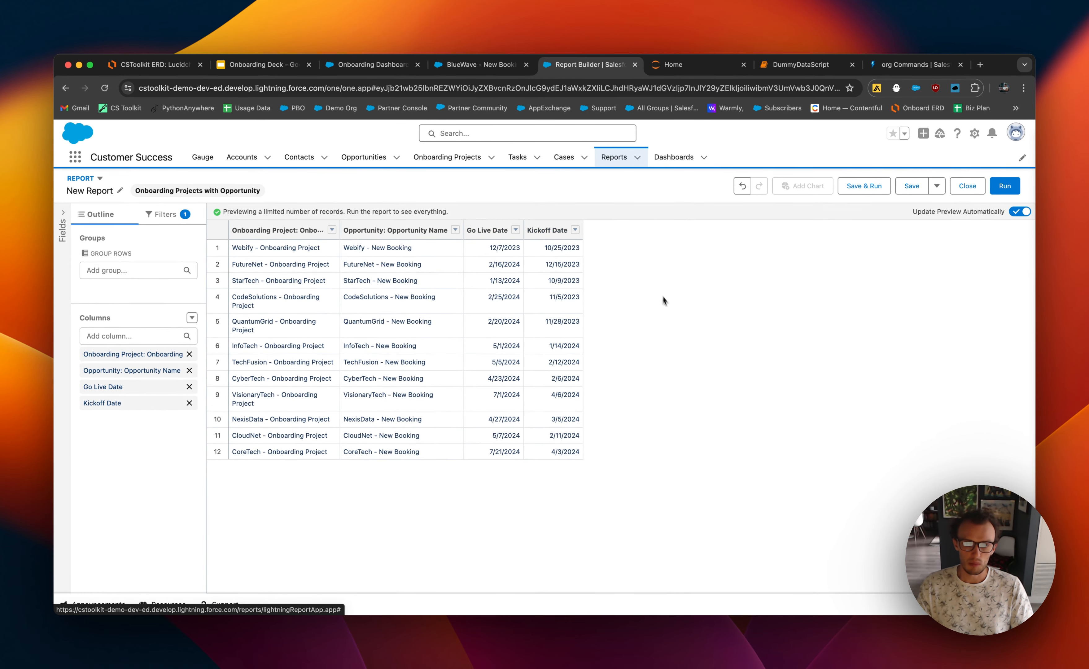
left_click(127, 338)
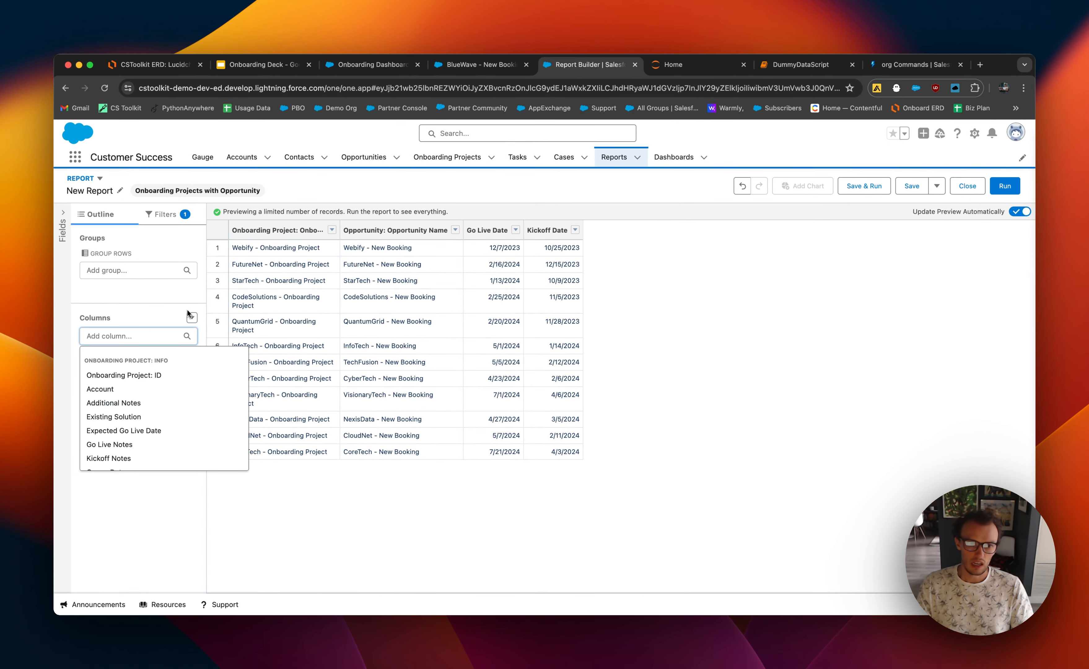
left_click(173, 320)
left_click(191, 317)
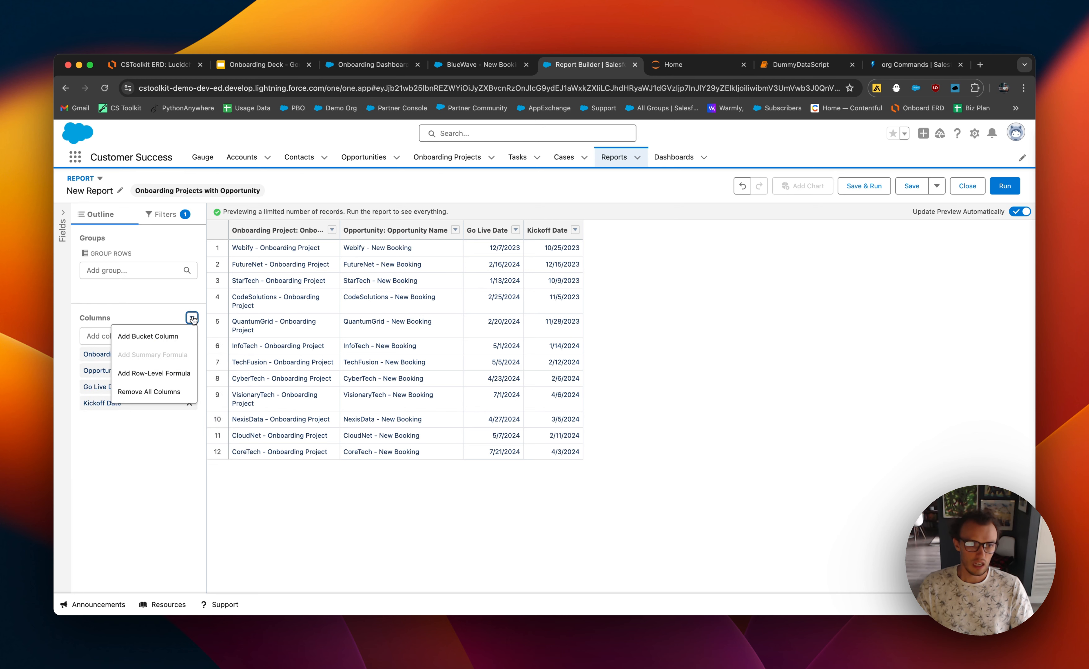
left_click(159, 373)
type("D")
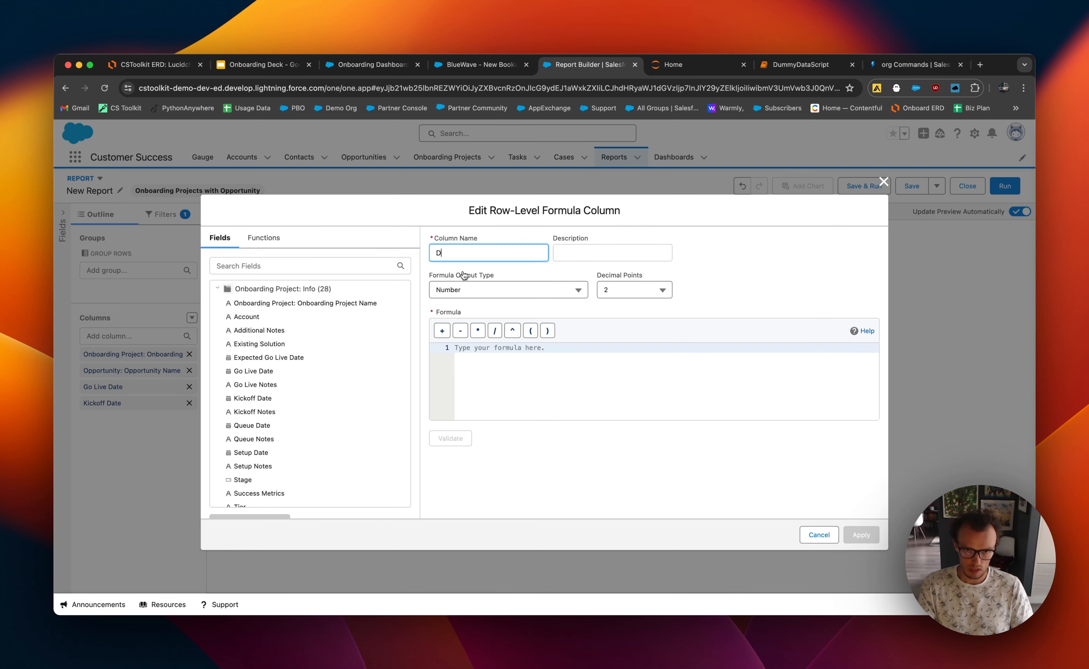
type("ays to Onboard")
key("Tab")
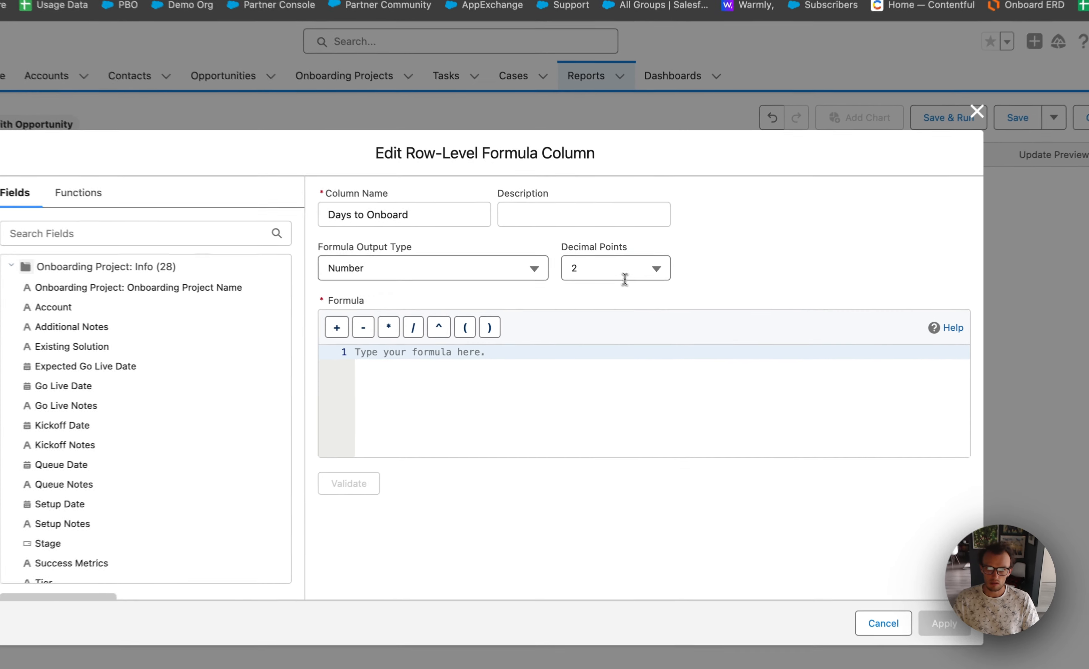
left_click(641, 290)
left_click(610, 312)
Define the Days to Onboard formula as the project's Go Live Date minus its Kickoff Date and apply it.
left_click(513, 367)
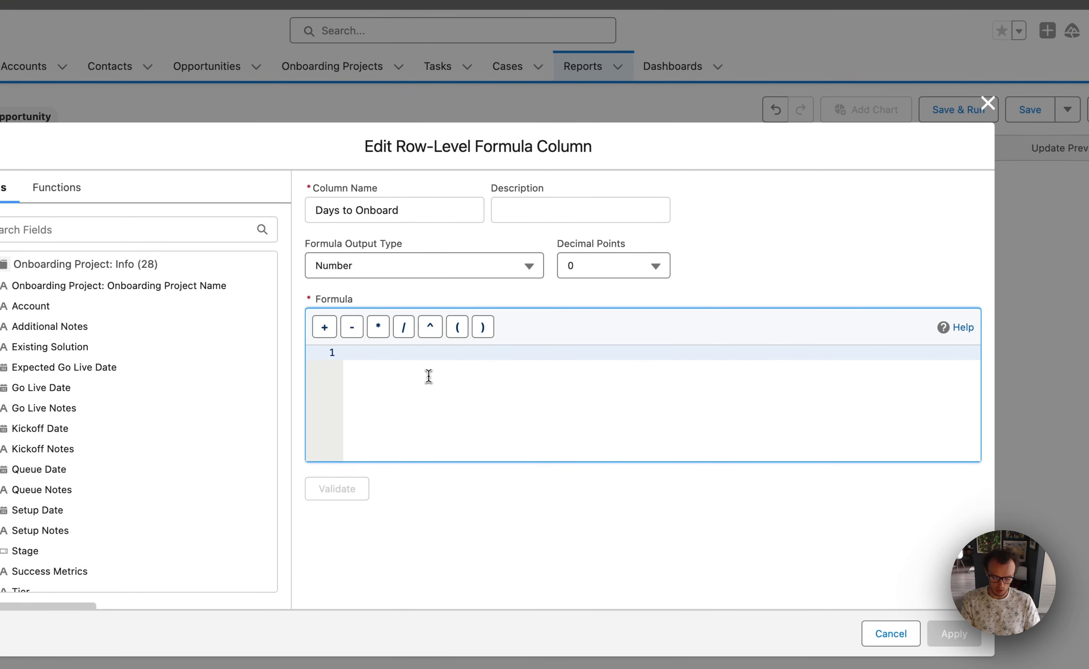
type("go li")
left_click(423, 383)
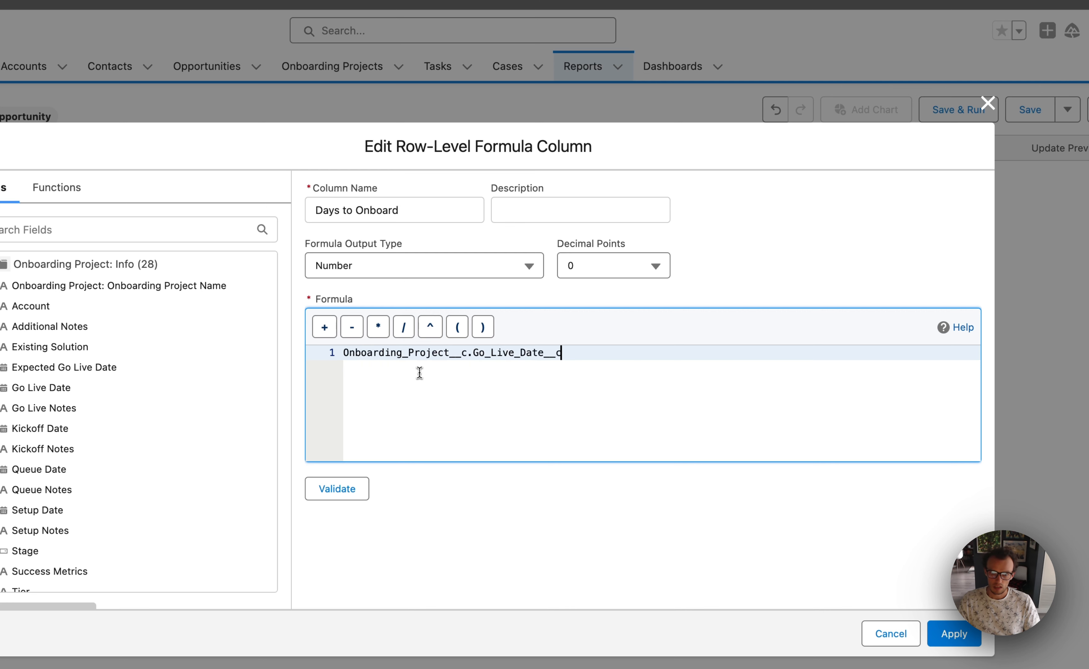
type("- kick")
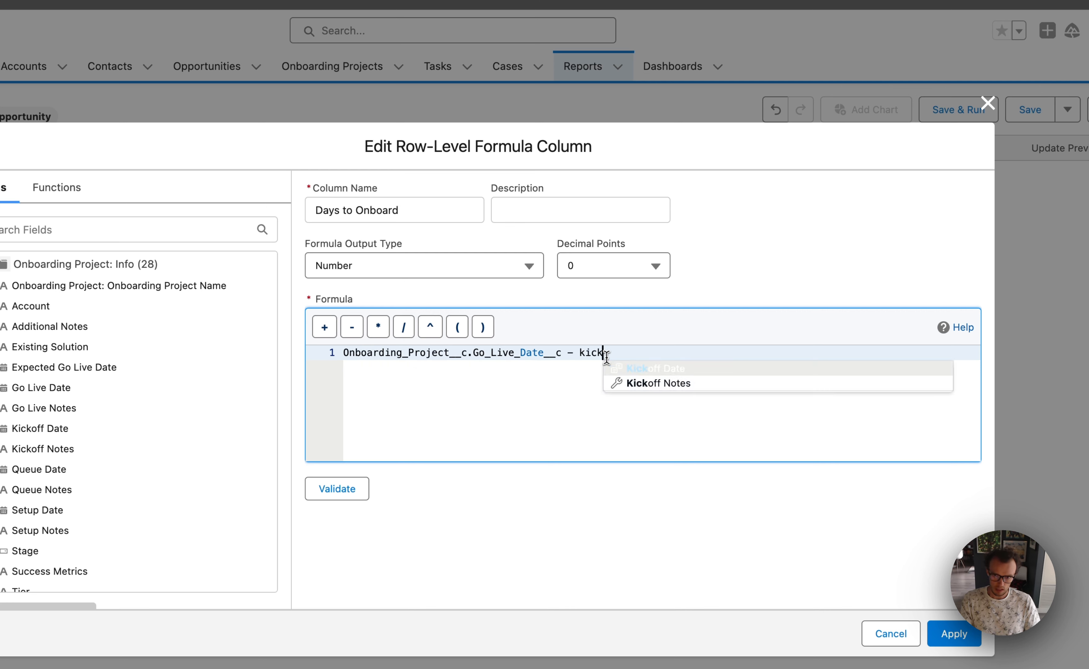
left_click(689, 374)
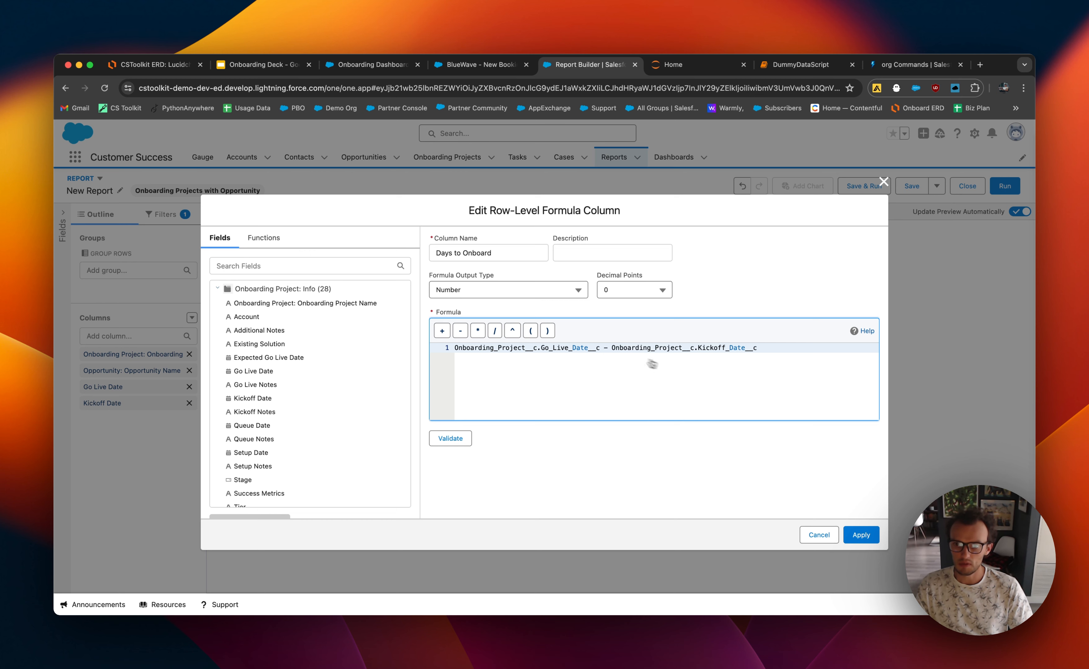
left_click(861, 534)
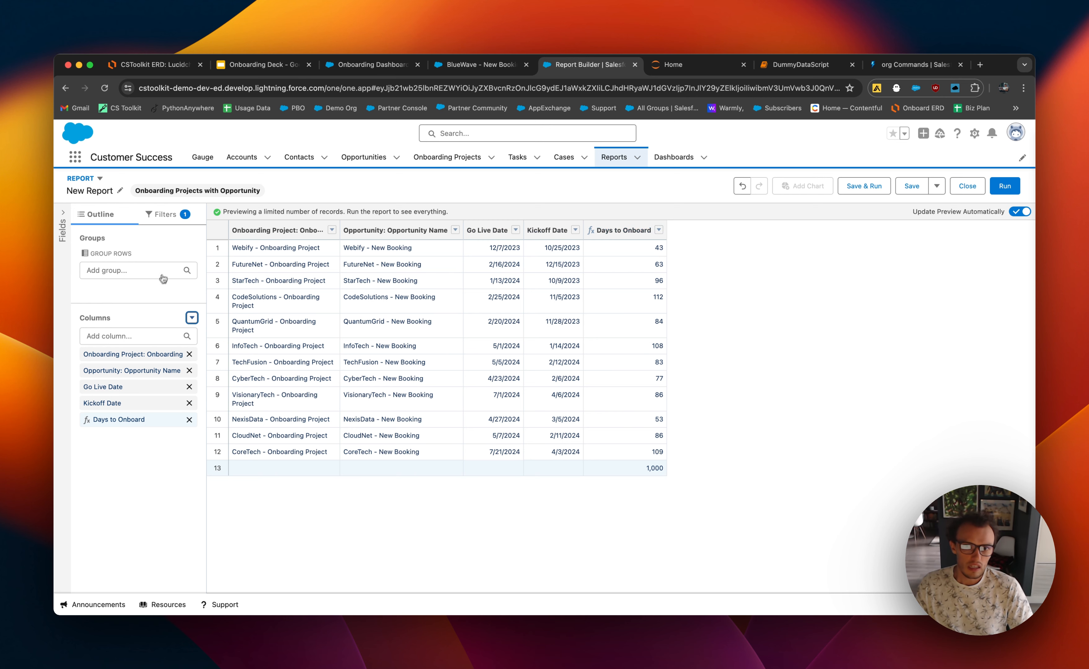
Summarize the Days to Onboard column by Average instead of Sum.
left_click(161, 419)
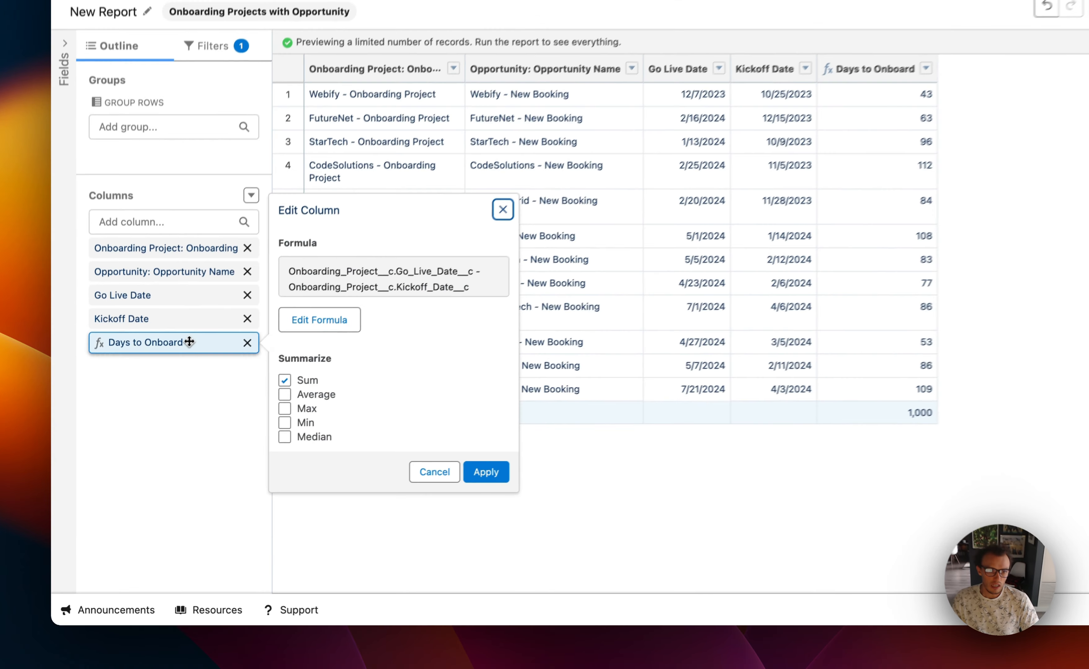
left_click(215, 455)
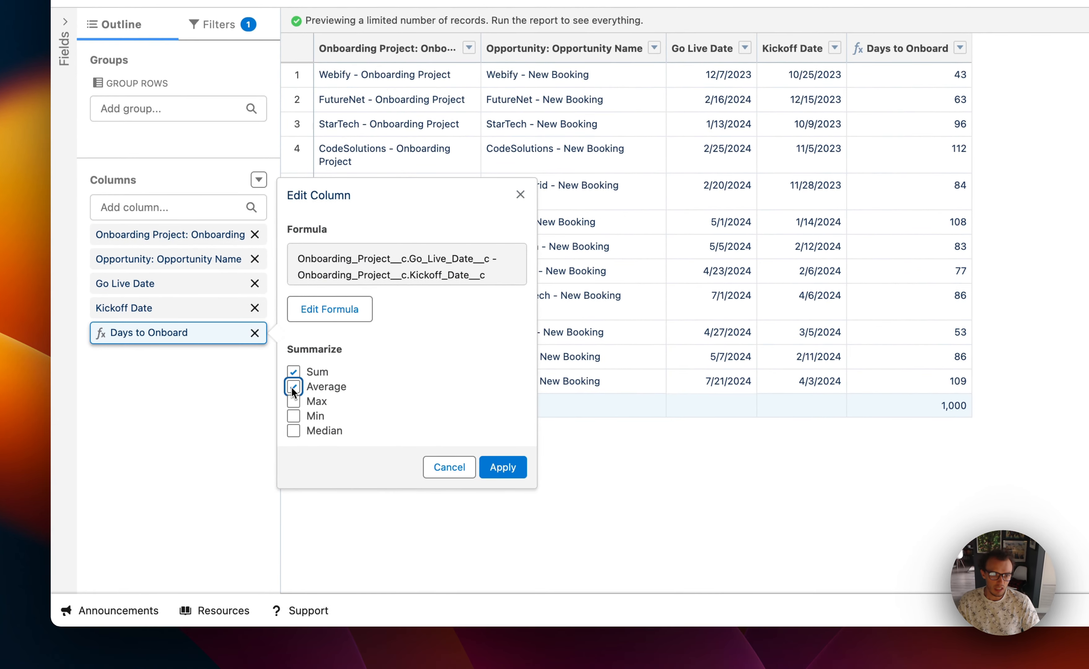
left_click(293, 371)
left_click(502, 466)
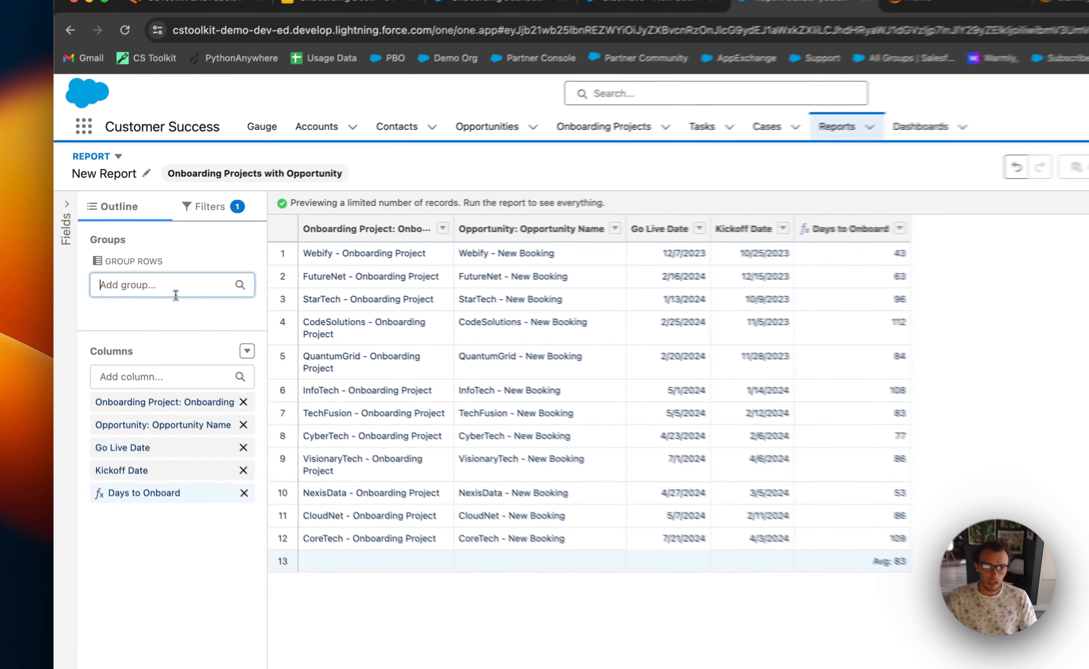
Group the report rows by Opportunity: Close Date, with the dates grouped by calendar month.
left_click(134, 270)
type("clo")
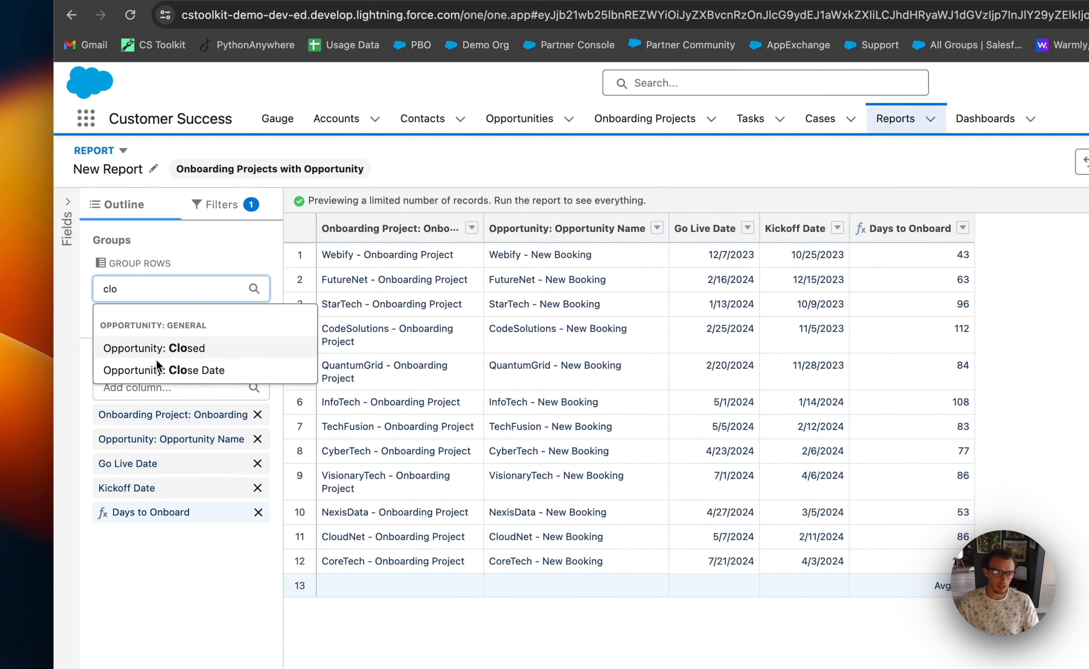
left_click(189, 374)
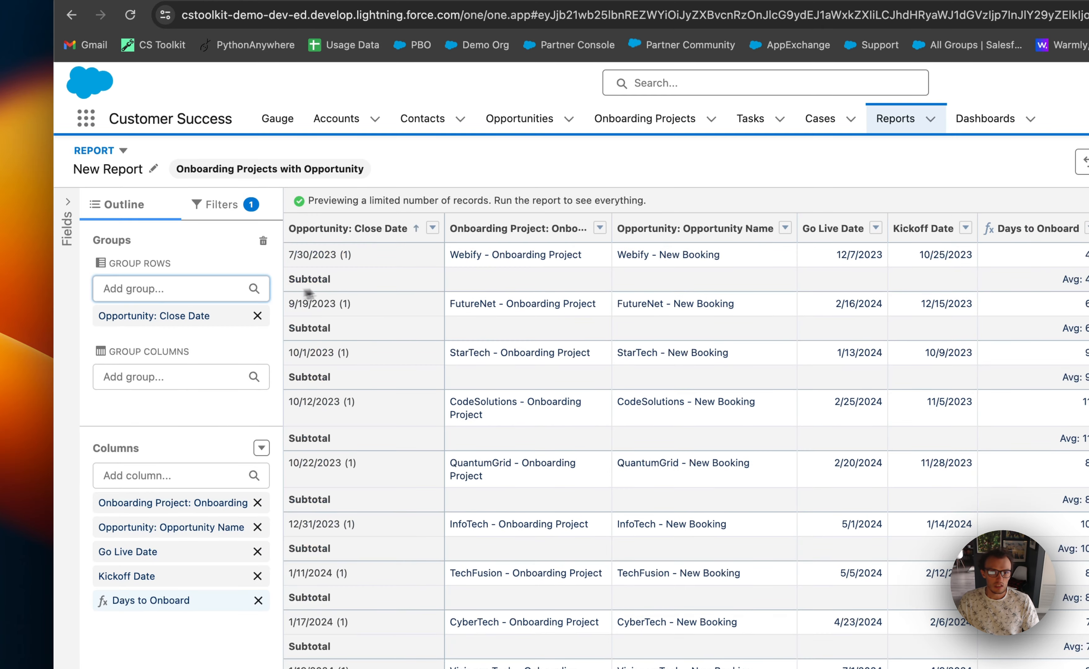
left_click(432, 228)
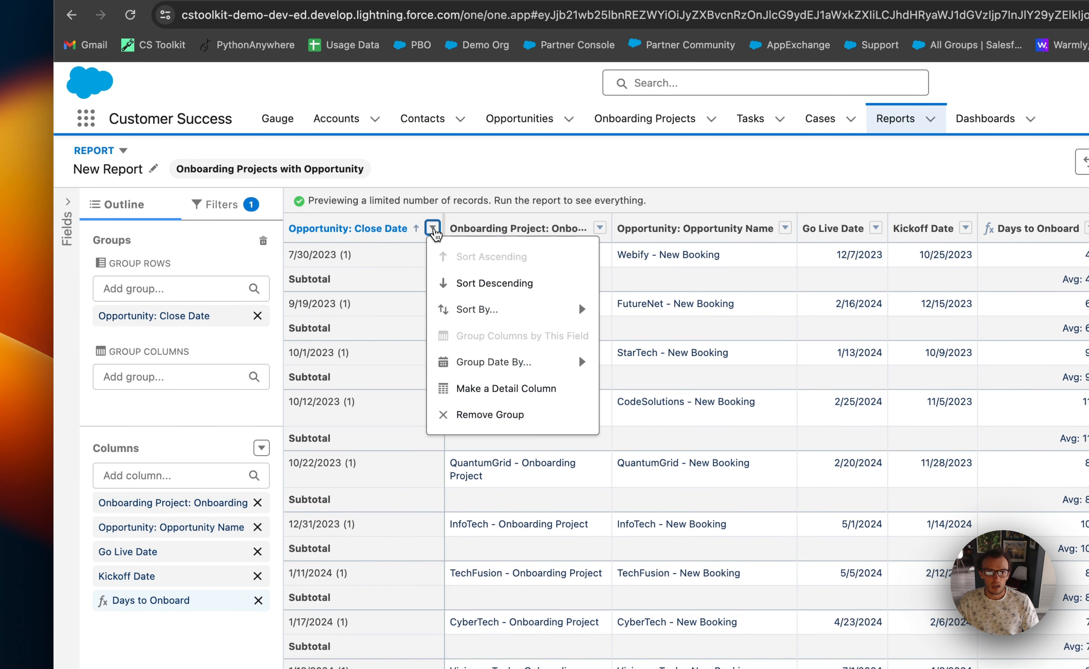
mouse_move(501, 363)
left_click(587, 409)
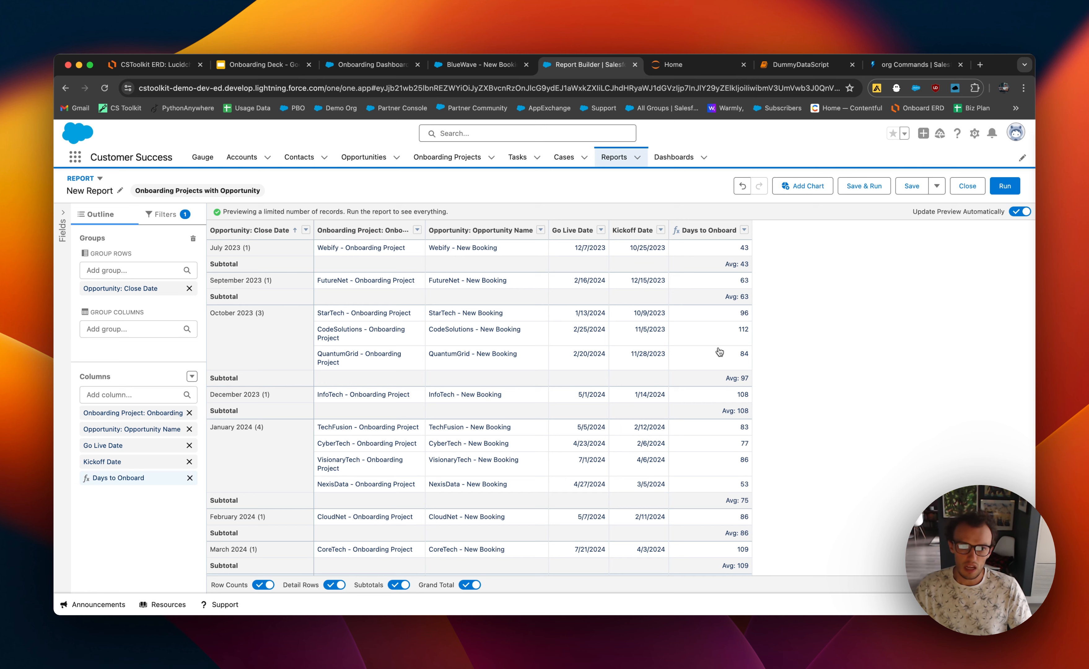
Add a line chart to the report showing average Days to Onboard by opportunity close date.
scroll(340, 402, "down", 1)
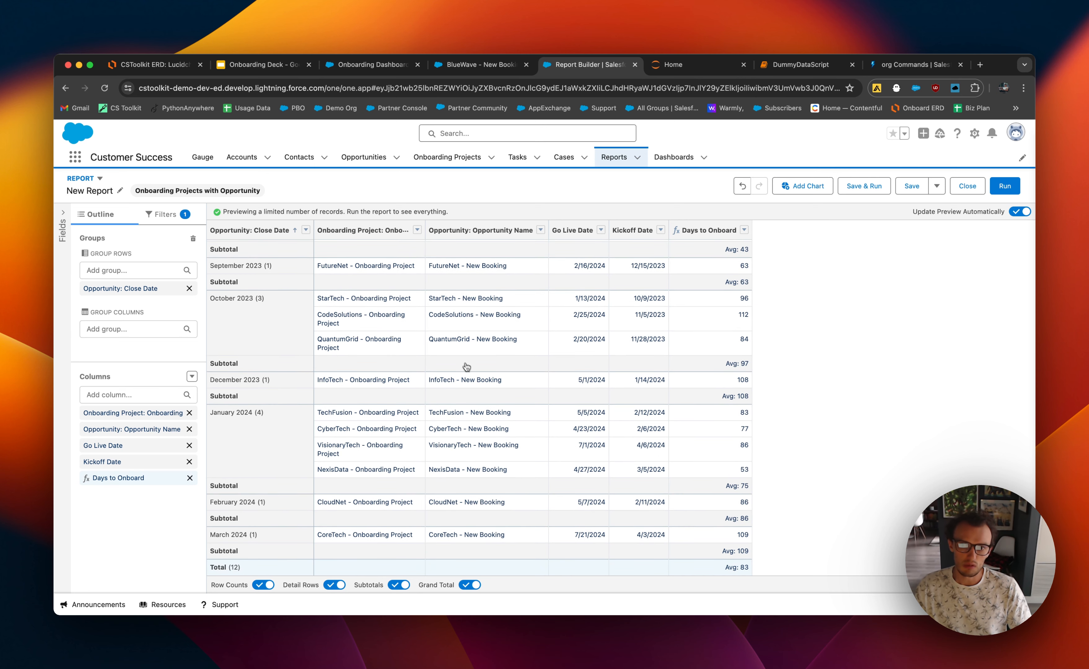
scroll(470, 371, "up", 1)
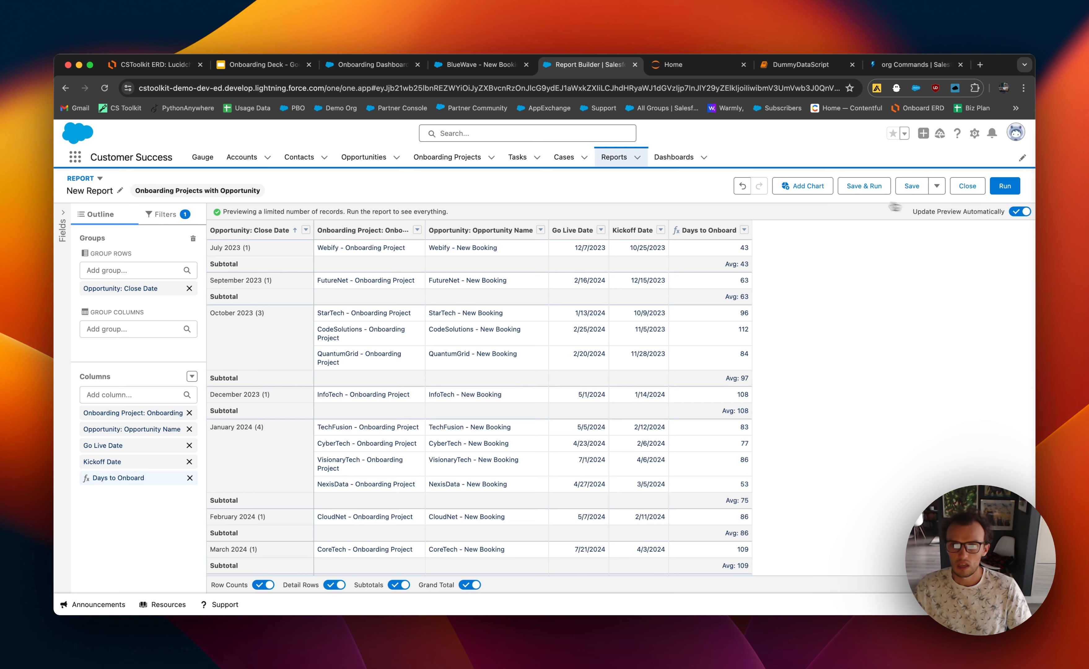
left_click(806, 192)
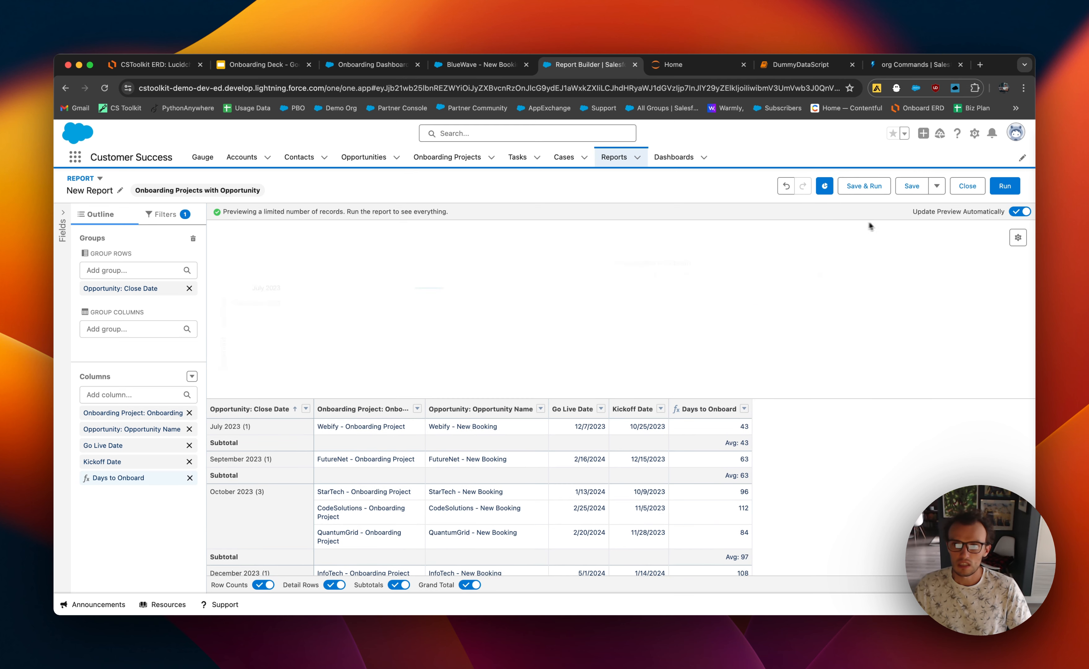
left_click(1018, 237)
left_click(896, 344)
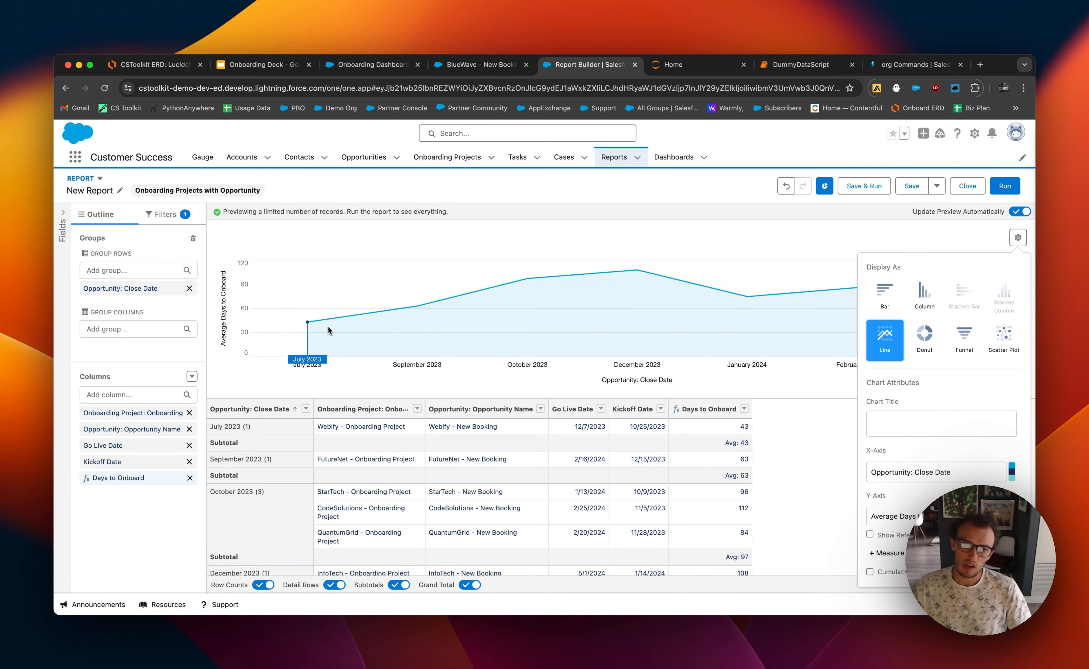
left_click(1017, 237)
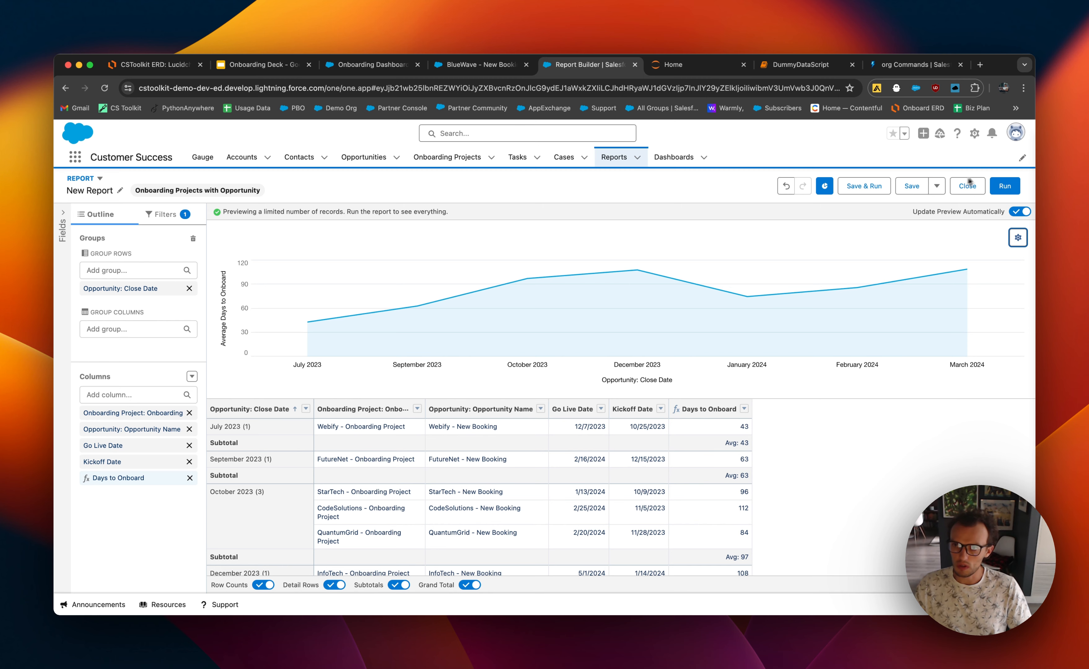
Save and run the report as "Avg Onboard Time, Per Month" in the Onboarding Dashboard folder.
left_click(860, 188)
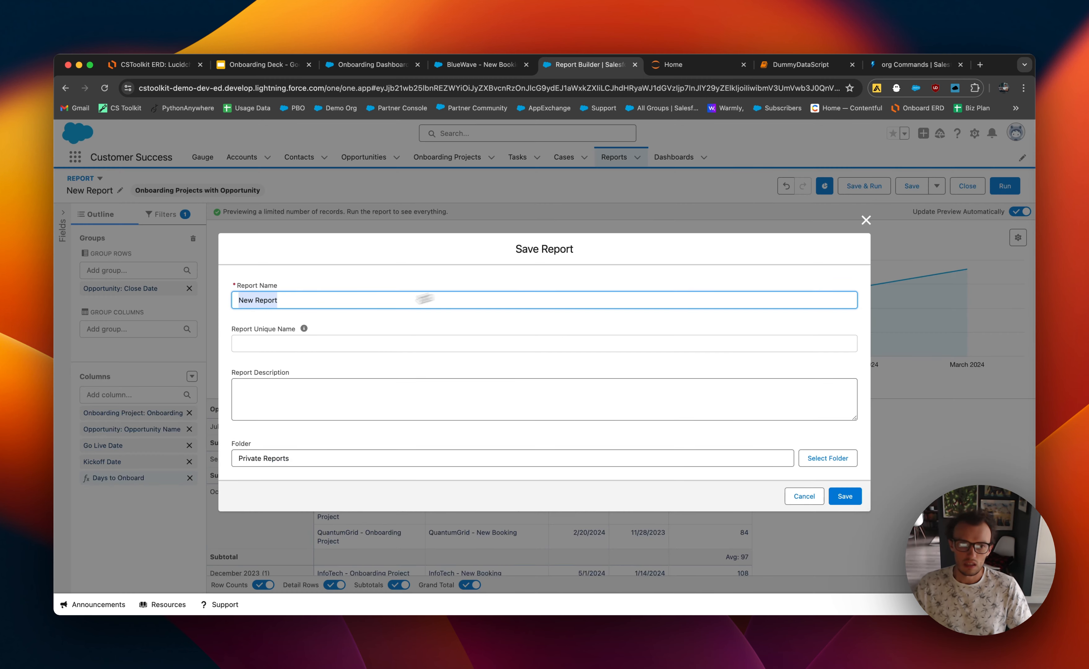
type("Avg Onboard Time,")
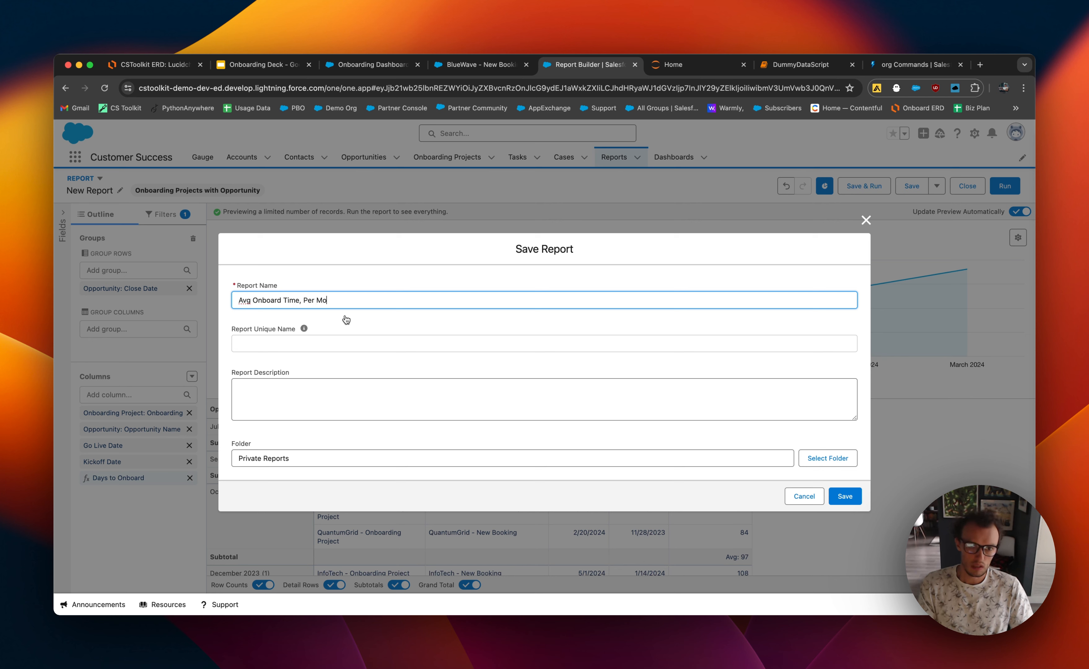
left_click(827, 458)
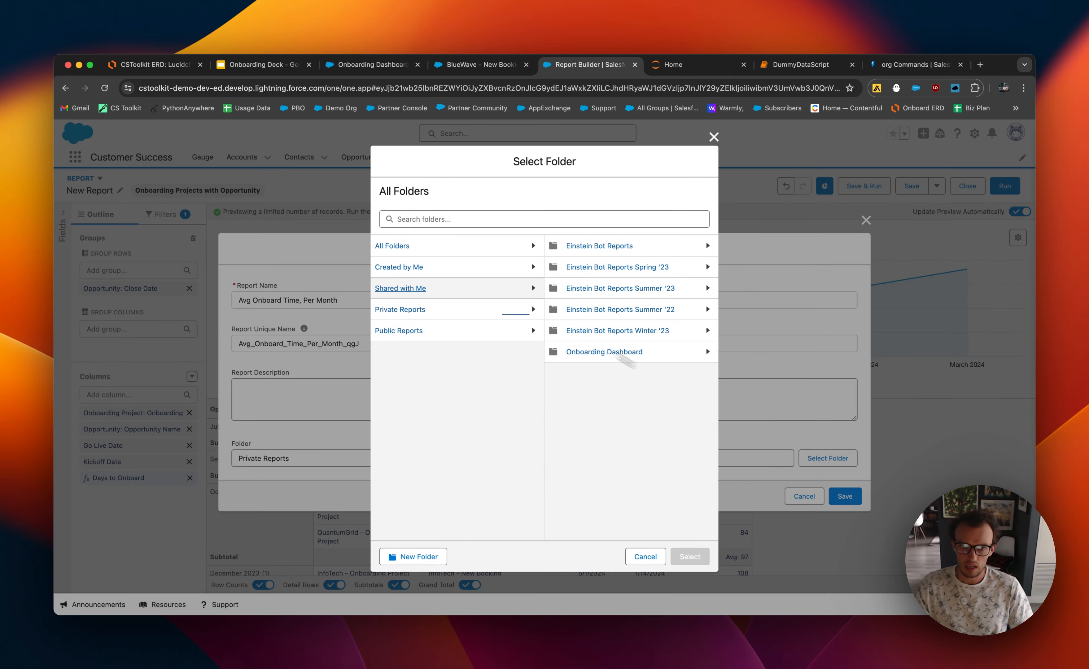
left_click(604, 352)
left_click(678, 557)
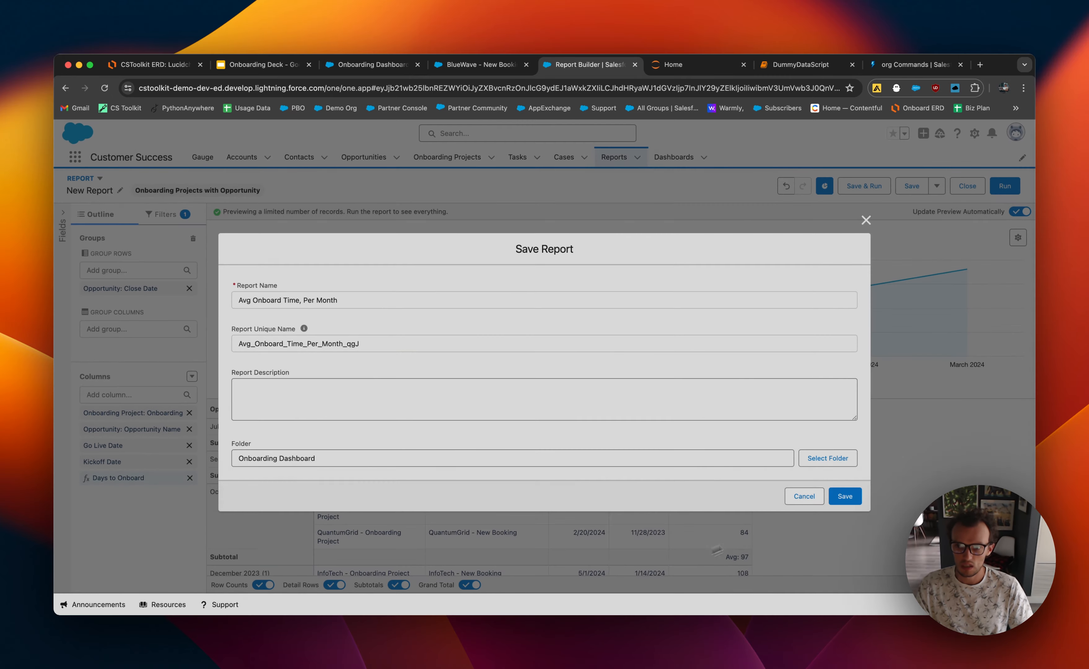
left_click(844, 495)
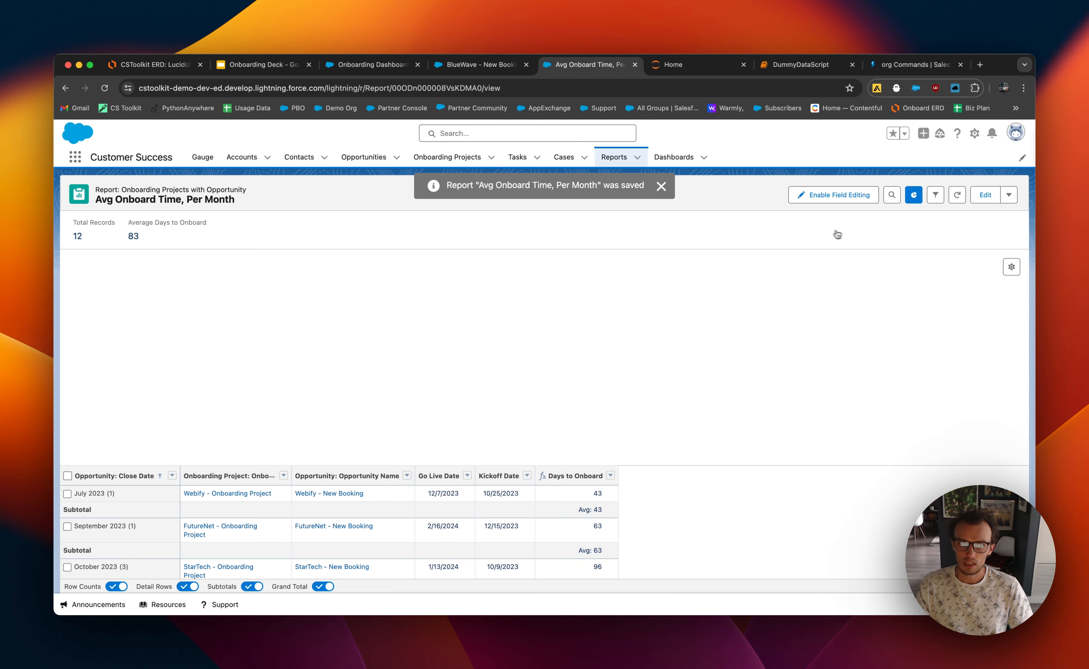
Add the Avg Onboard Time, Per Month report to the existing Onboarding Dashboard as a widget using the report's chart settings.
left_click(1008, 194)
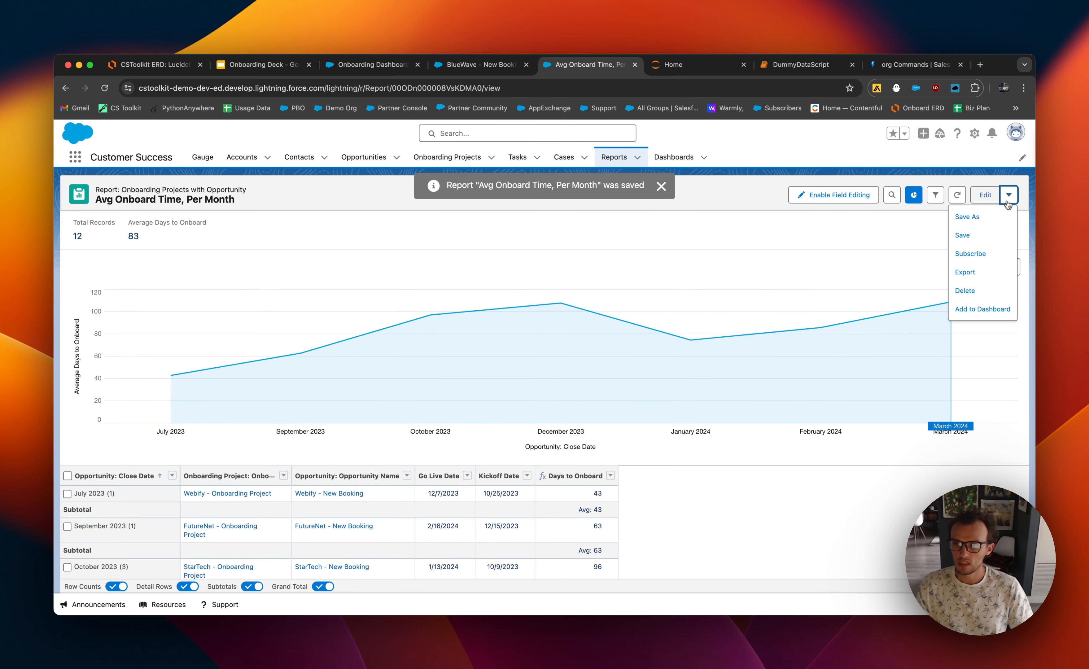
left_click(975, 309)
left_click(444, 375)
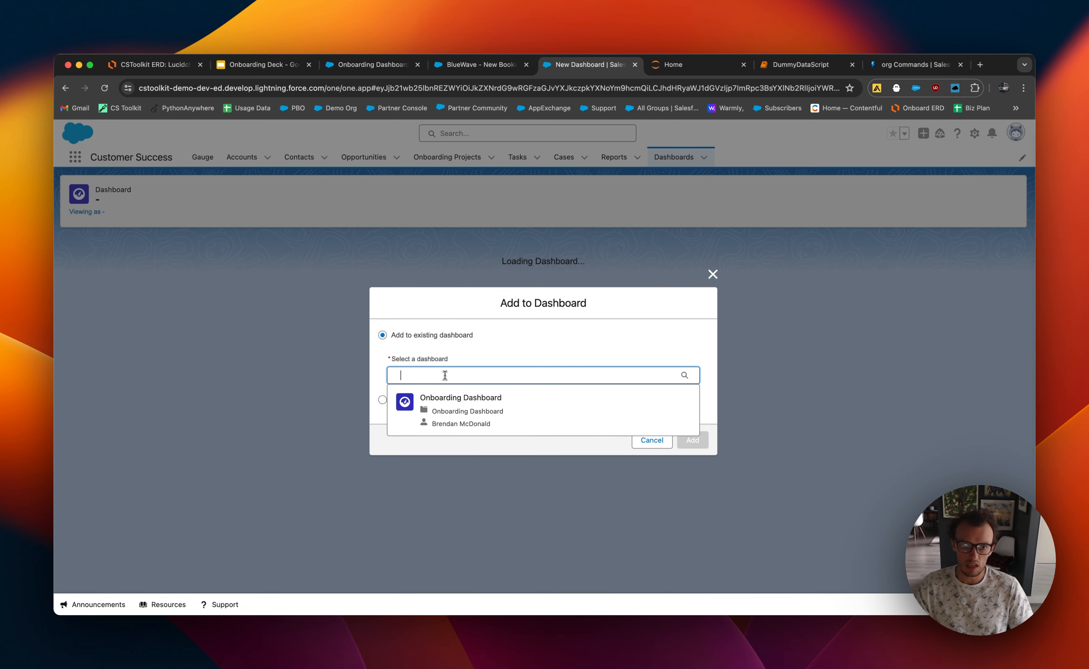
left_click(456, 393)
left_click(692, 439)
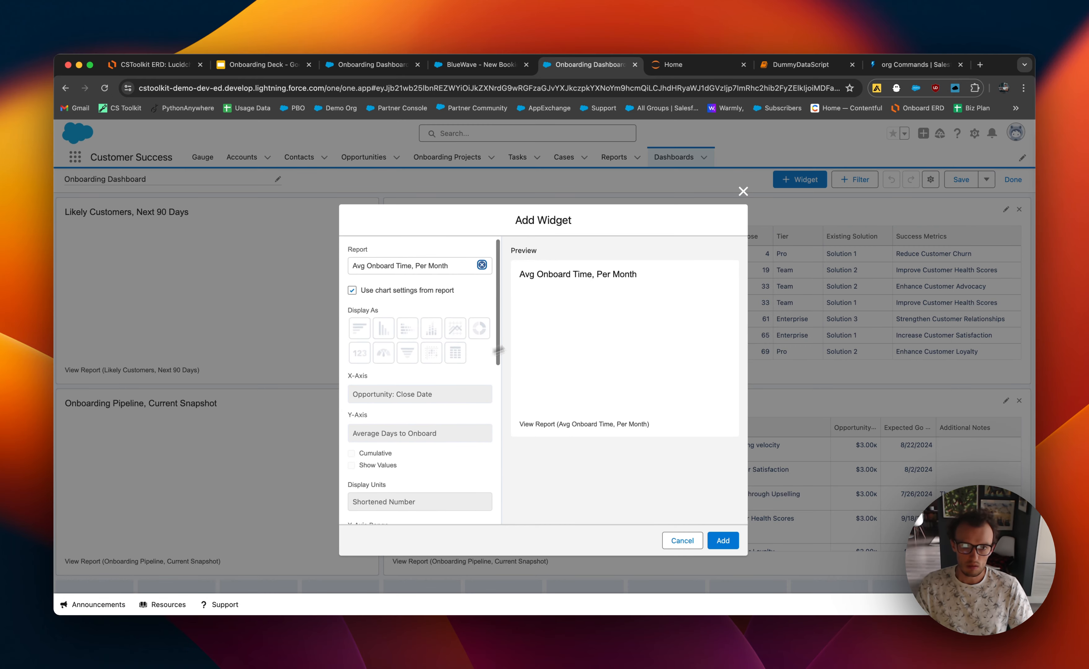
left_click(720, 540)
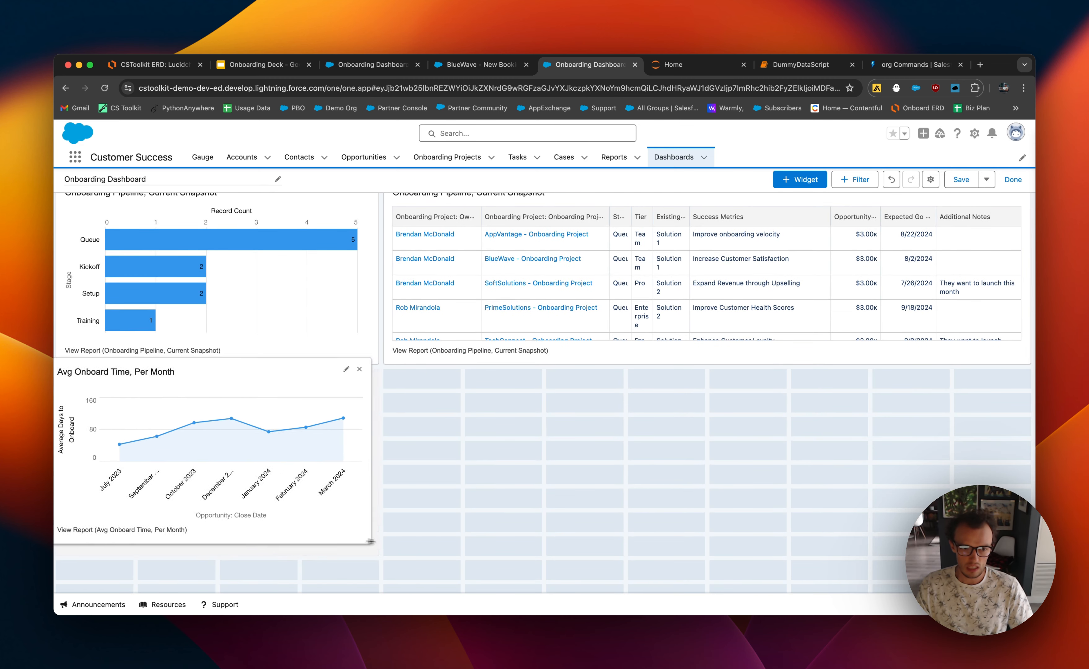
Widen the Avg Onboard Time, Per Month widget to half the dashboard's width, then save the dashboard and finish editing.
left_click_drag(379, 465, 469, 465)
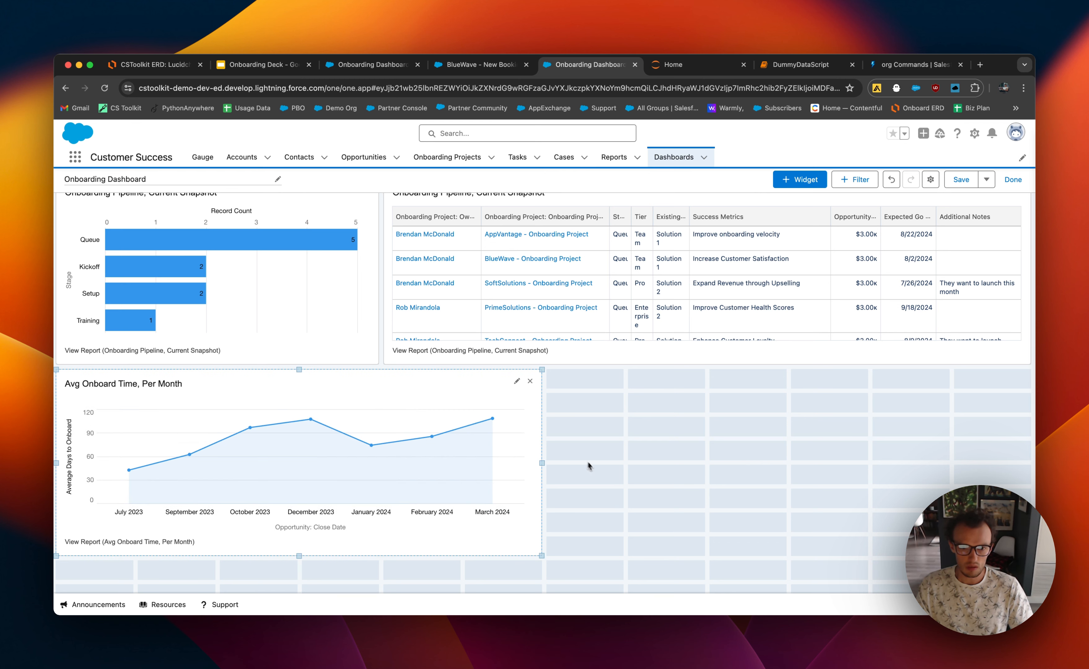
left_click(961, 179)
left_click(1013, 180)
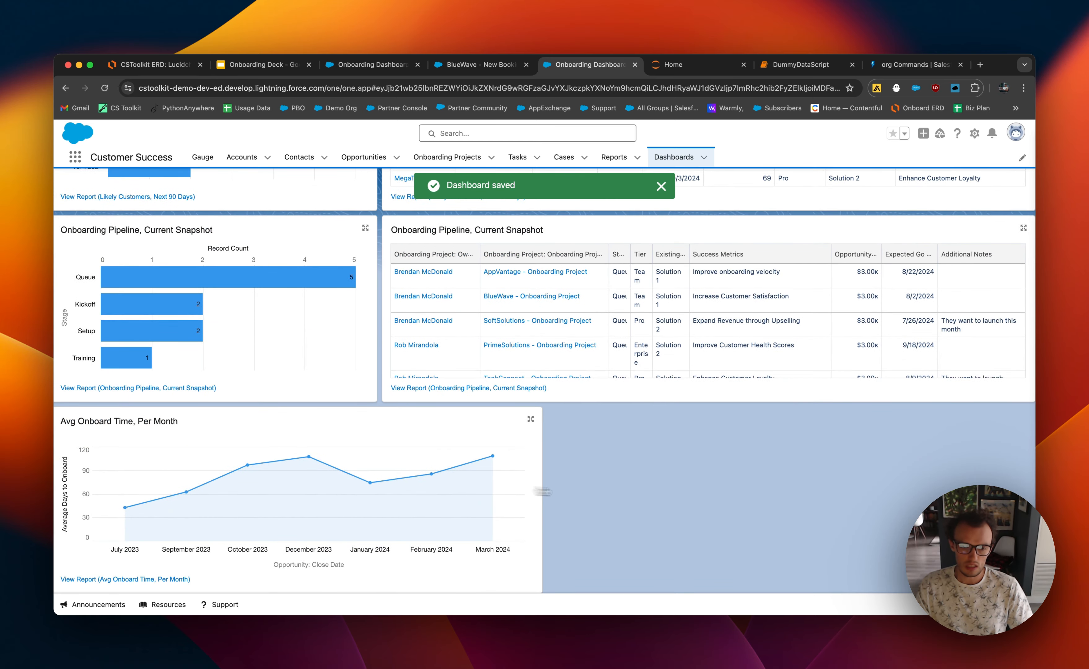
scroll(685, 466, "up", 5)
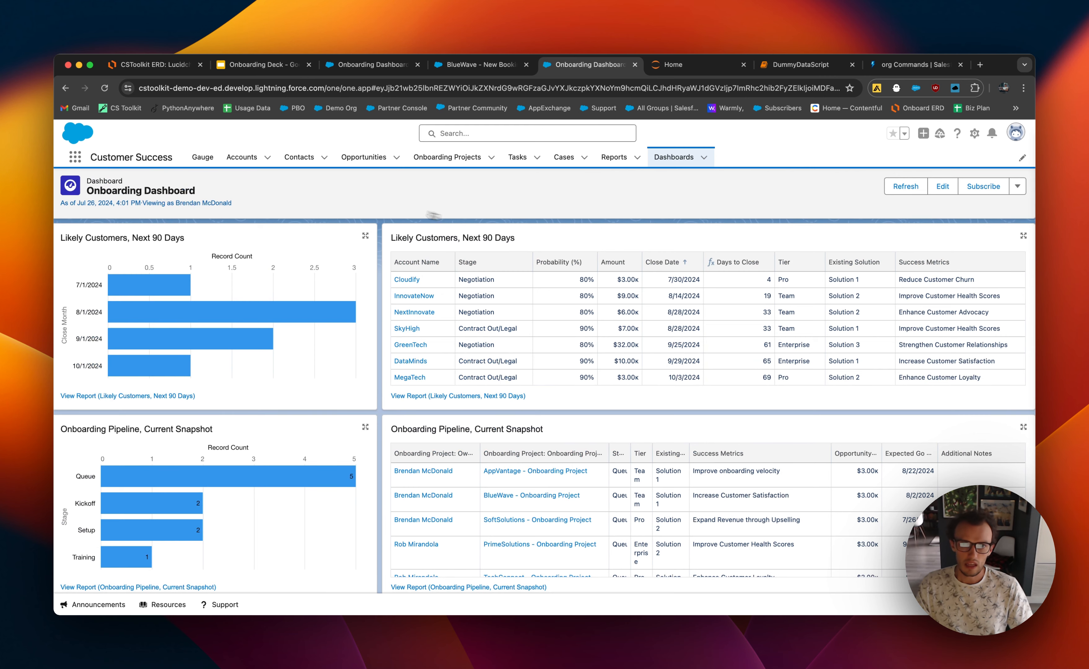
Start a new report using the Onboarding Projects with Opportunity report type.
left_click(613, 165)
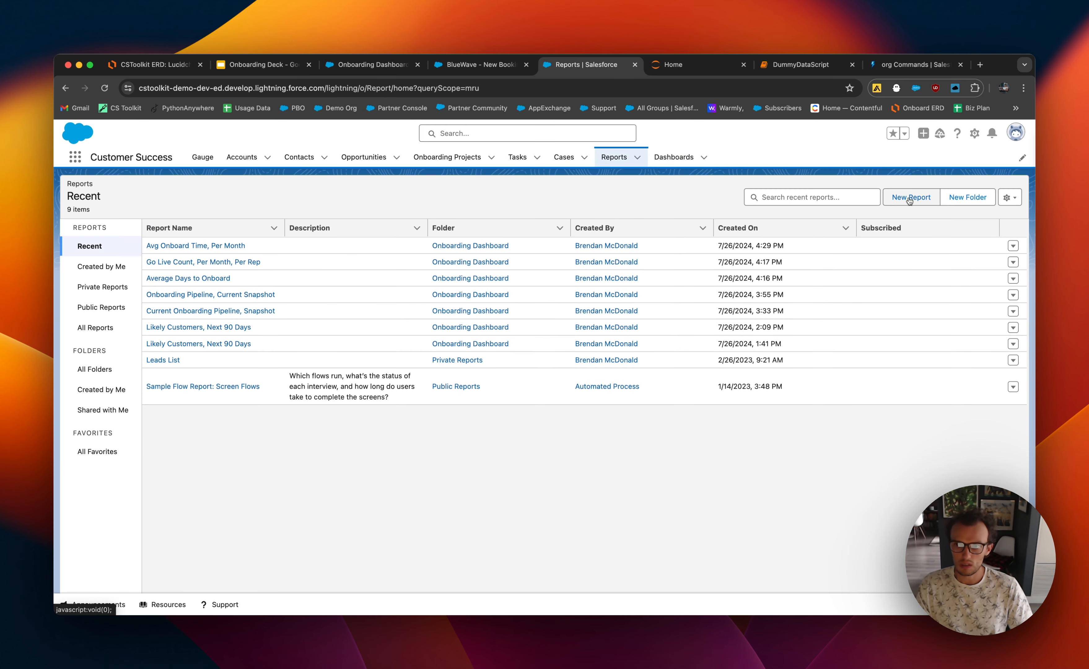
left_click(904, 194)
left_click(385, 330)
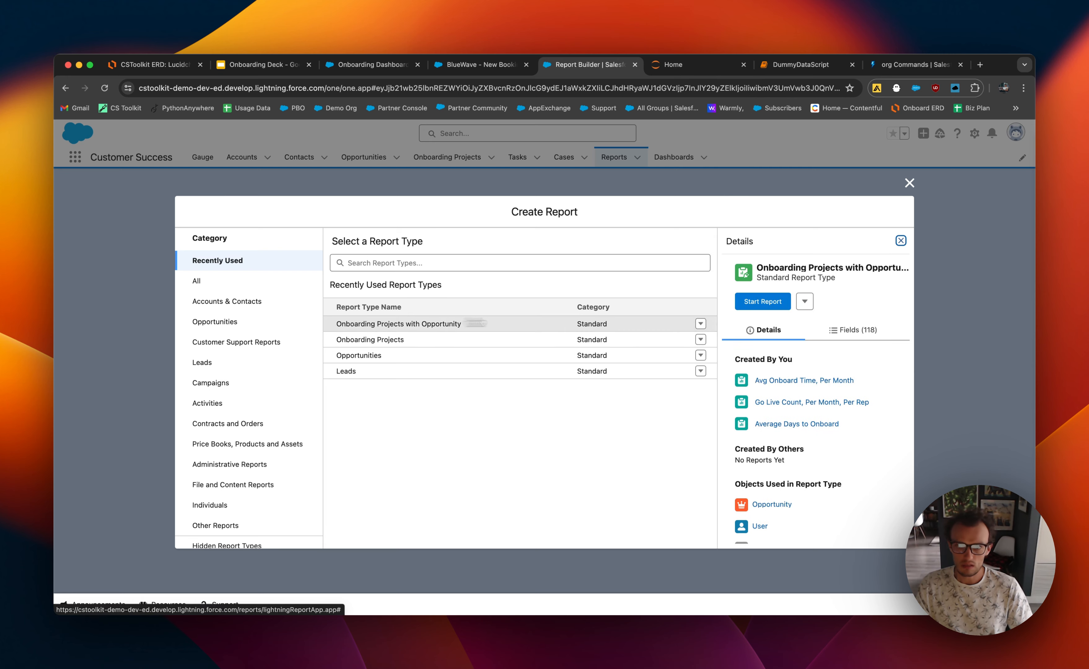
left_click(759, 308)
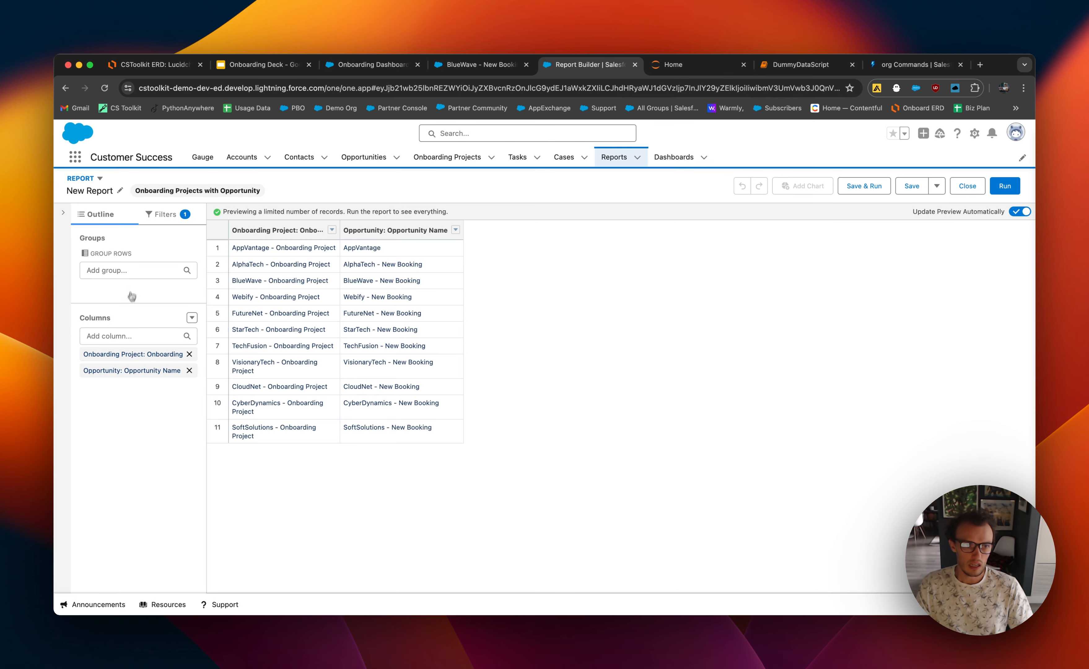
Filter the report to all onboarding projects, Expected Go Live Date All Time, and Stage equals Go Live.
left_click(161, 214)
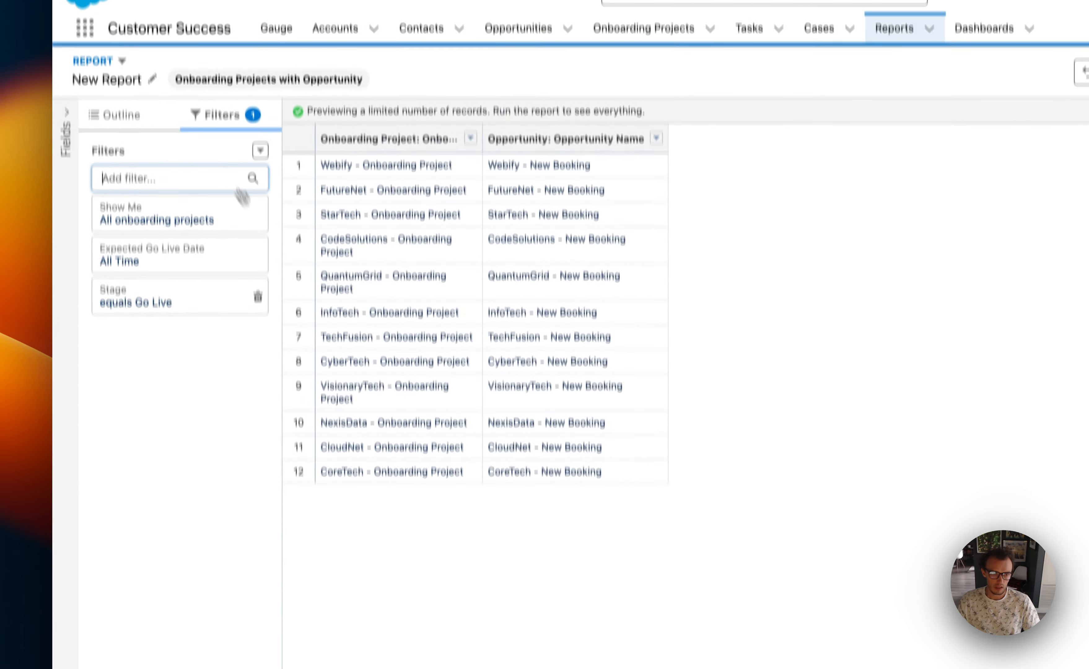
left_click(107, 215)
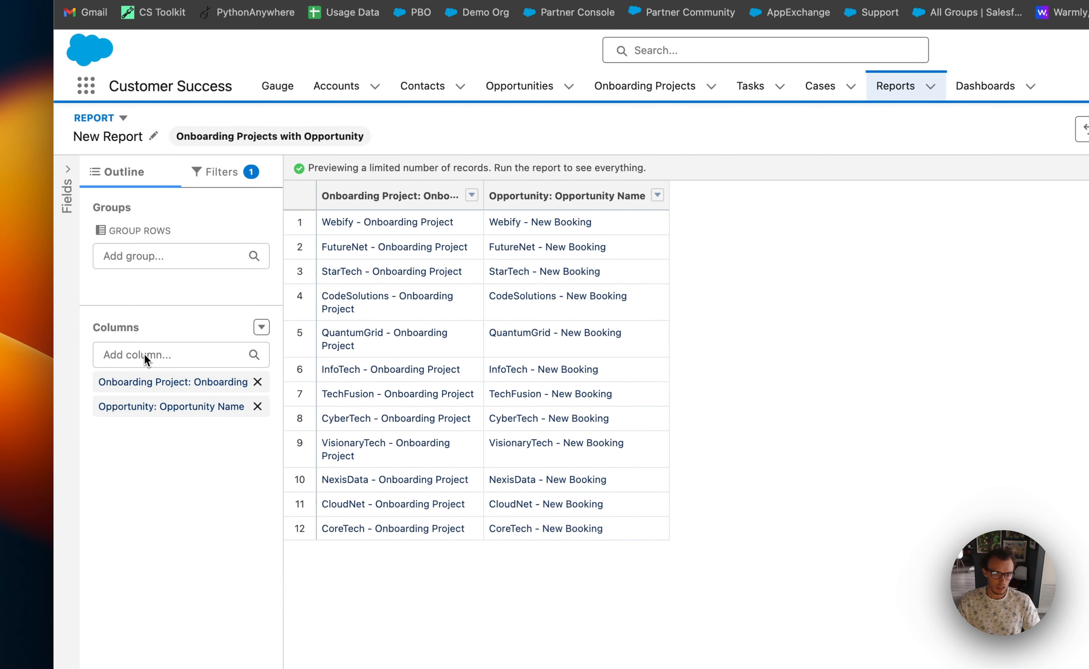
Group the report rows by Go Live Date, with the dates grouped by calendar month.
left_click(143, 257)
type("go li")
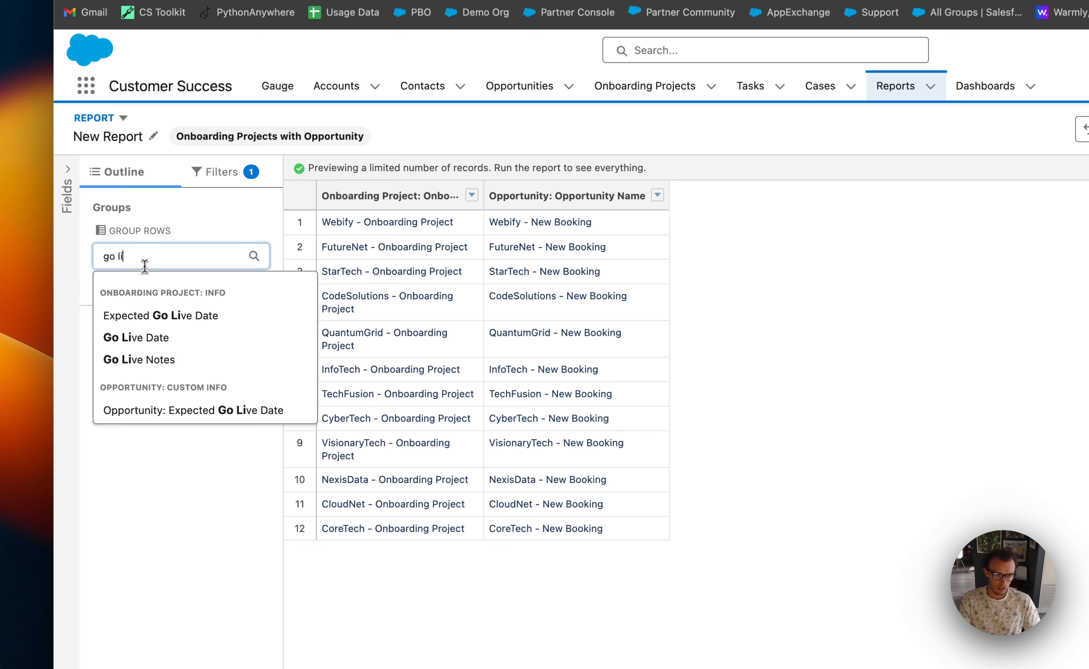
type("ve")
left_click(139, 337)
left_click(375, 195)
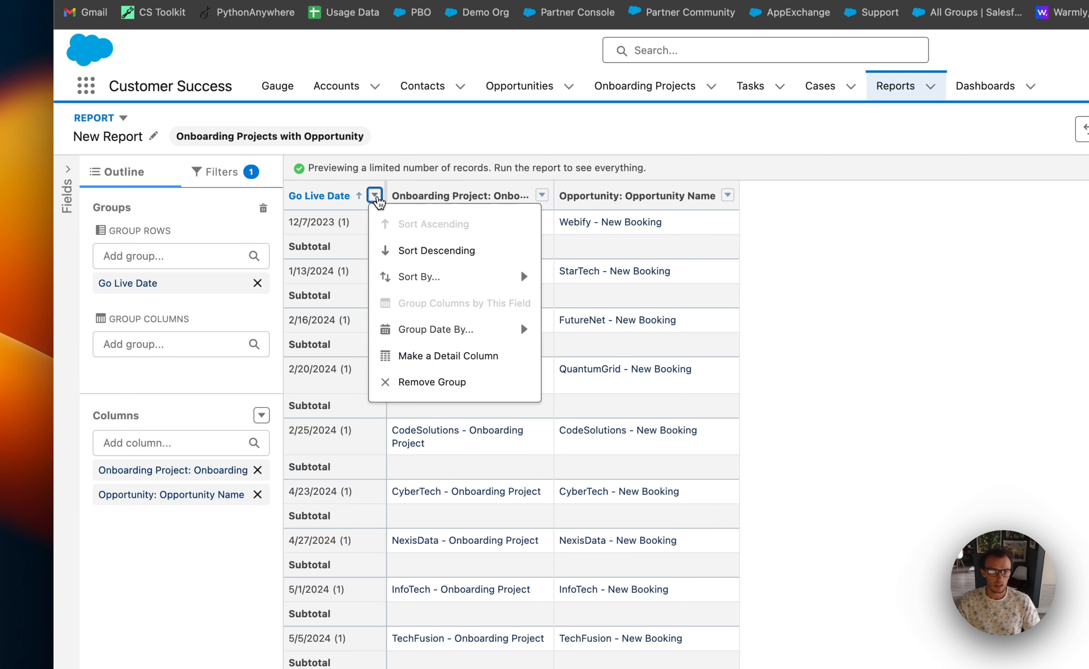
mouse_move(447, 330)
left_click(603, 386)
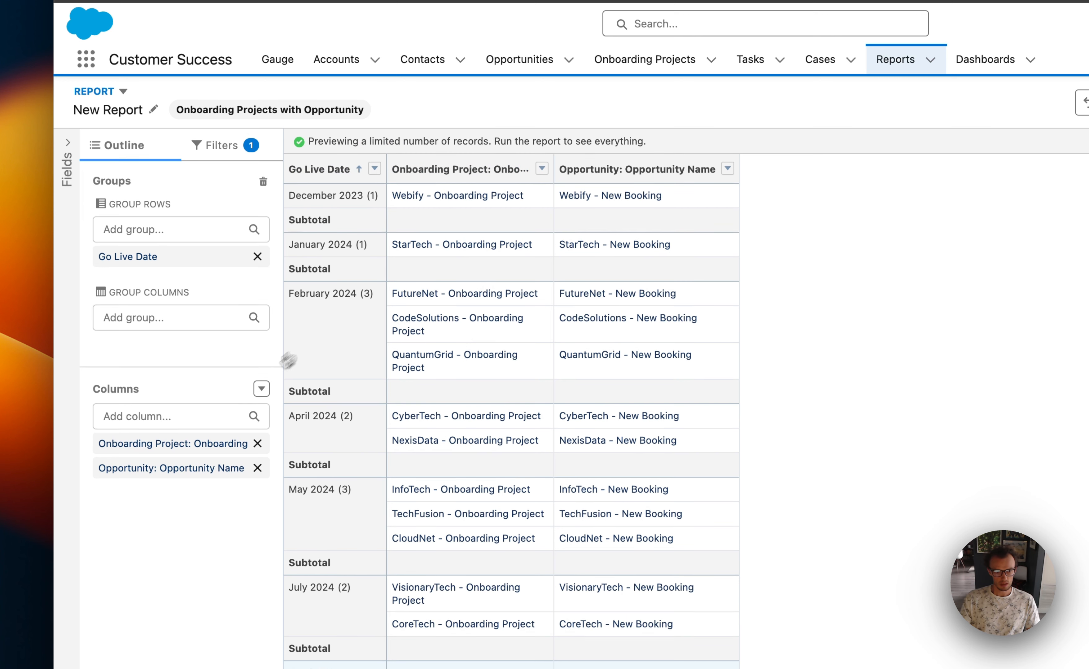
Add the Onboarding Project: Owner Name column and try grouping the rows by onboarding project name as well.
left_click(212, 412)
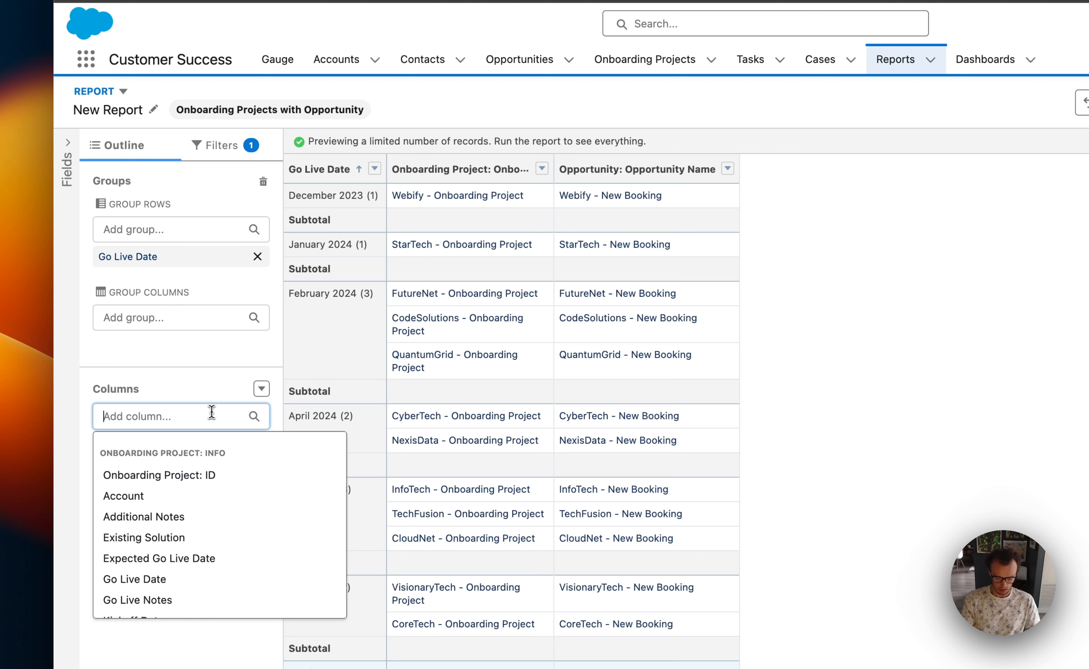
type("owner")
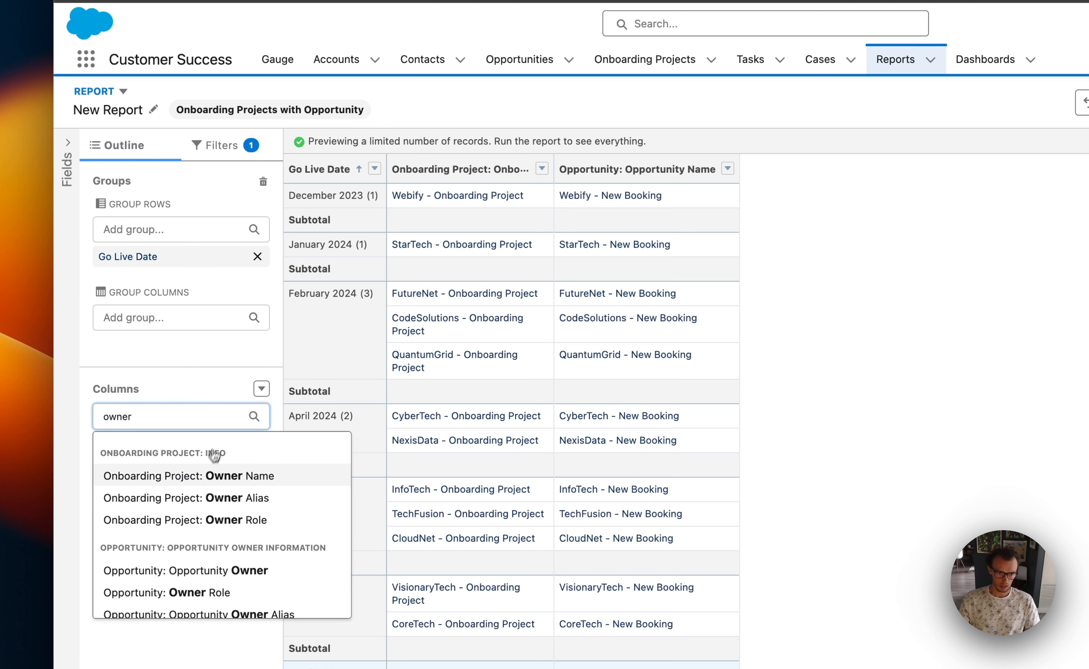
left_click(214, 470)
left_click_drag(173, 443, 140, 264)
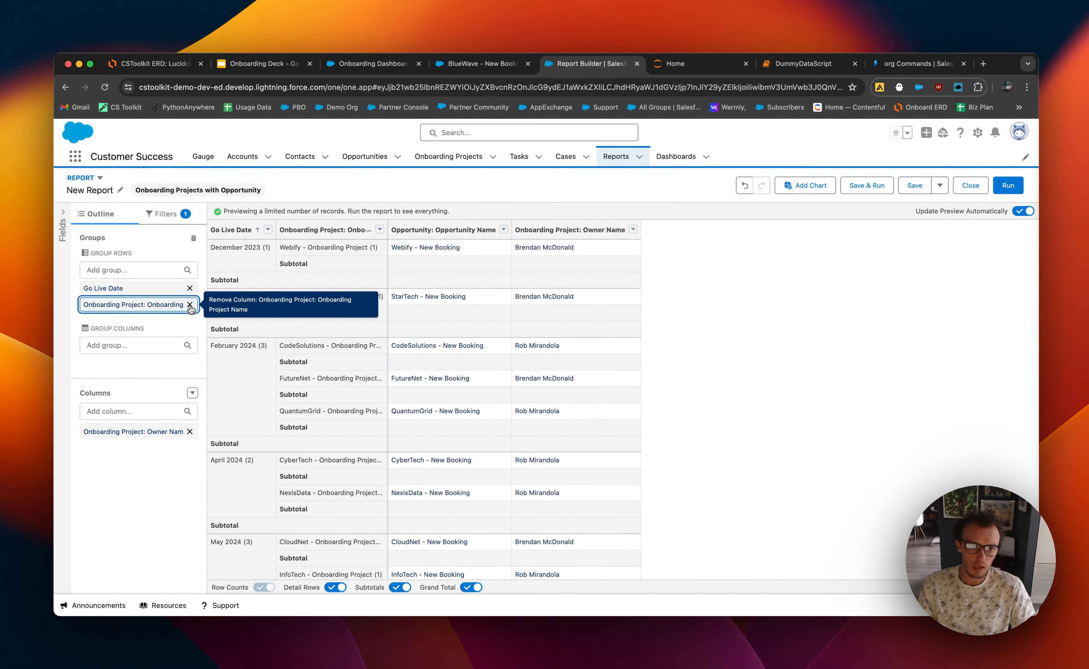
left_click(257, 284)
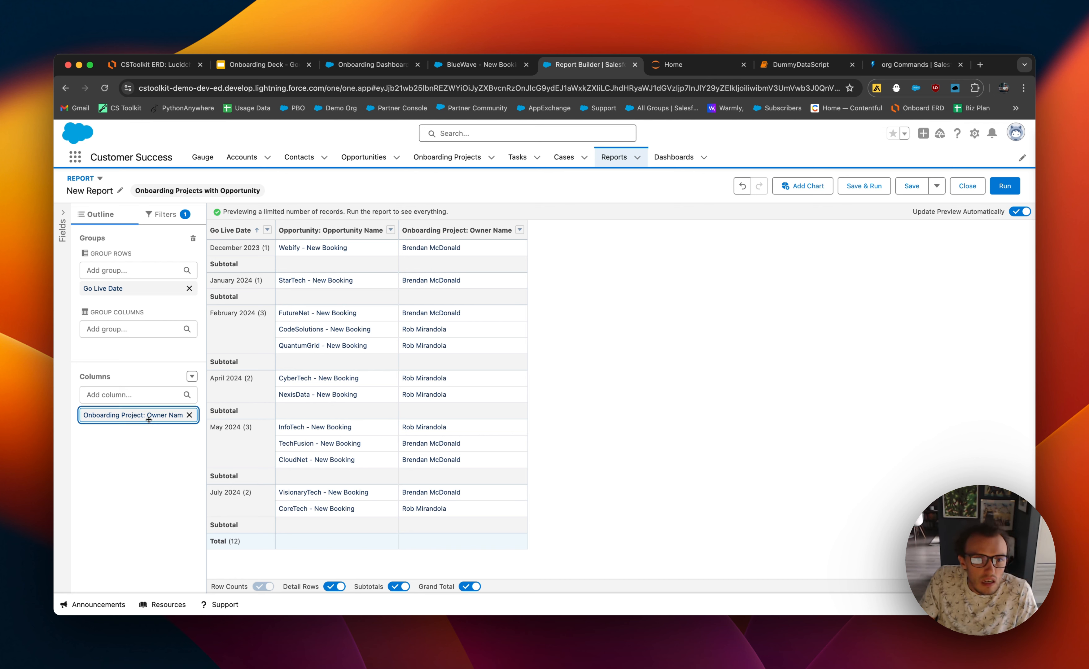
Add the Onboarding Project Name column back to the report and remove the Owner Name column.
left_click(142, 395)
type("onboard")
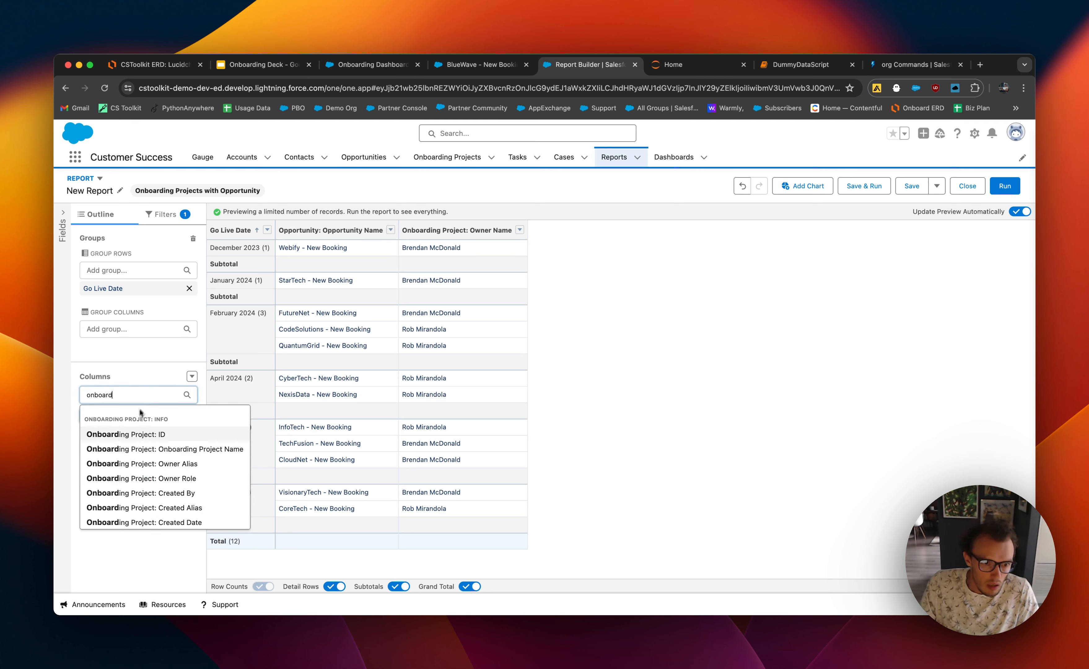
left_click(143, 447)
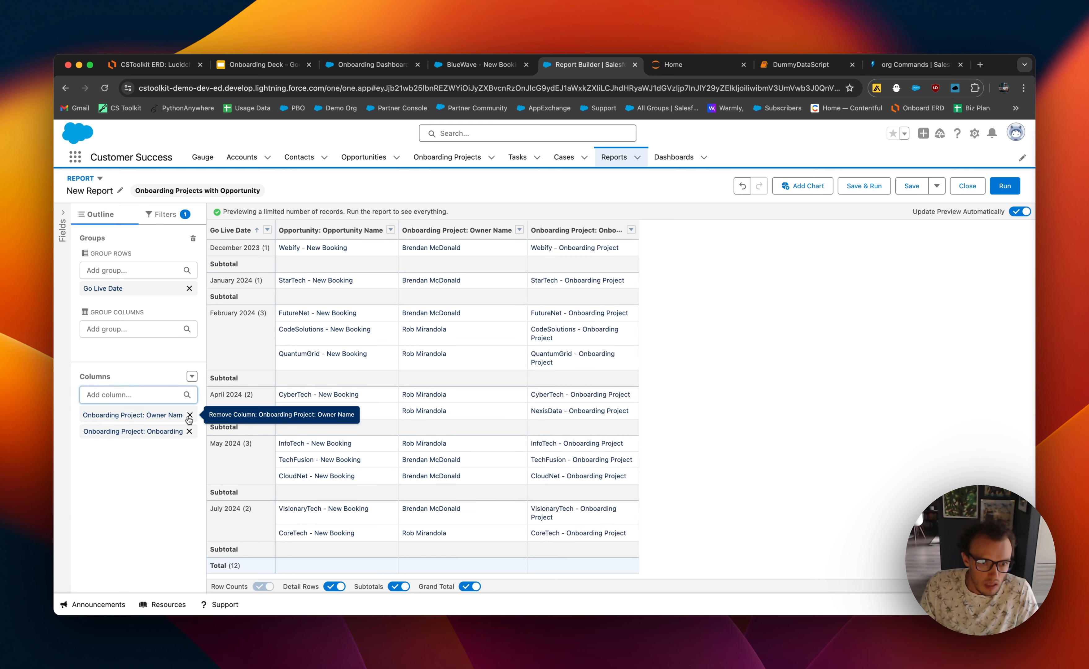
left_click(190, 415)
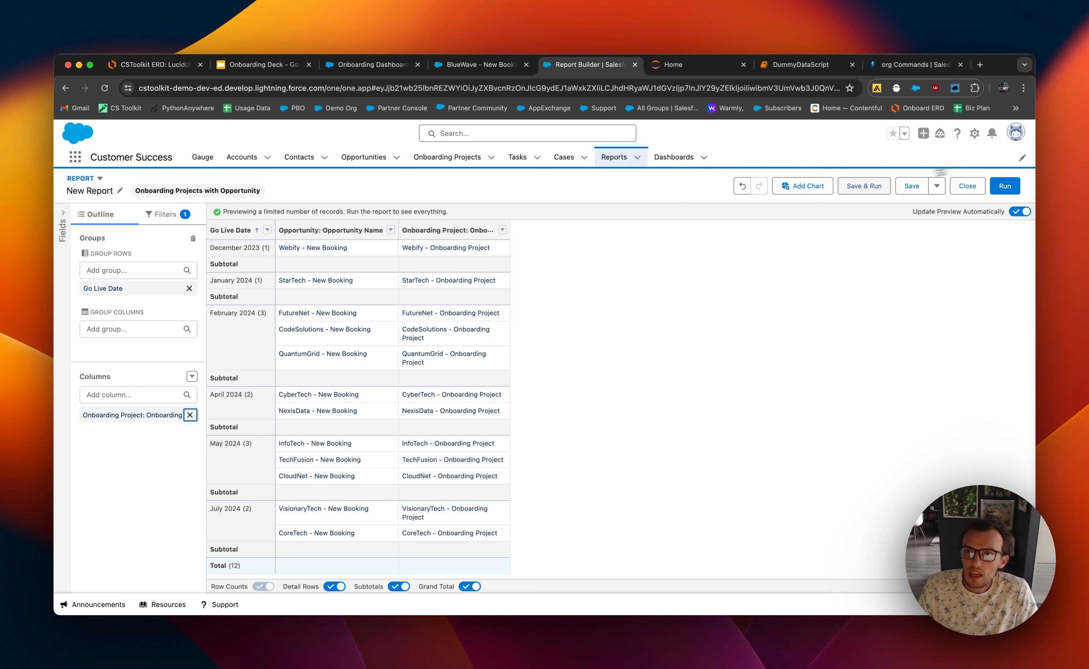
Add a column chart to the report showing record count by Go Live Date.
left_click(812, 186)
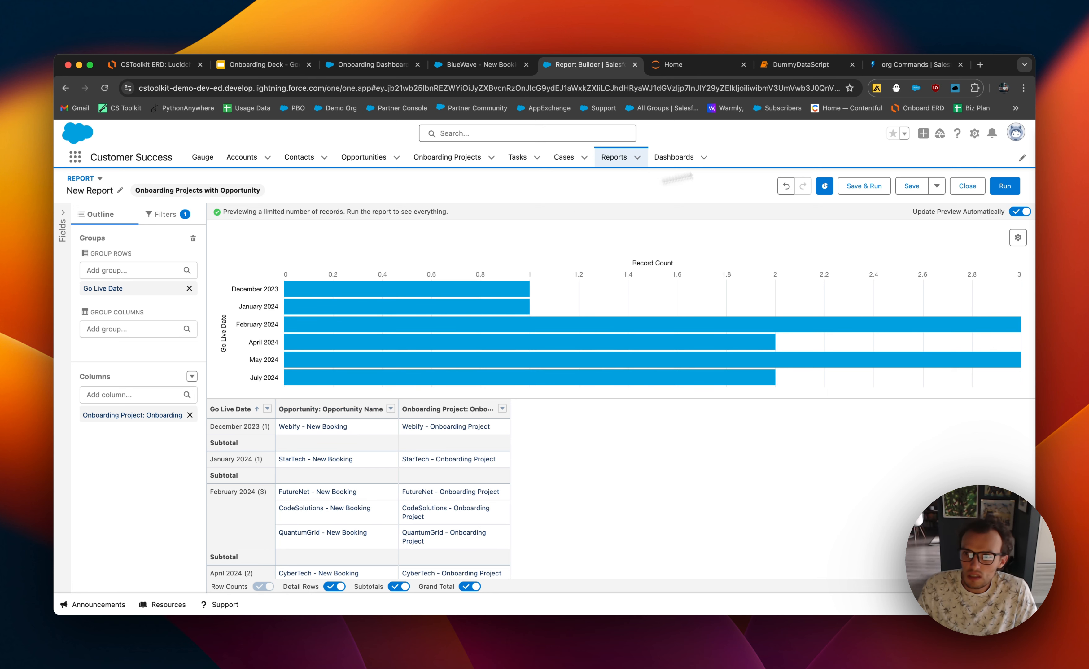
left_click(1018, 238)
left_click(924, 296)
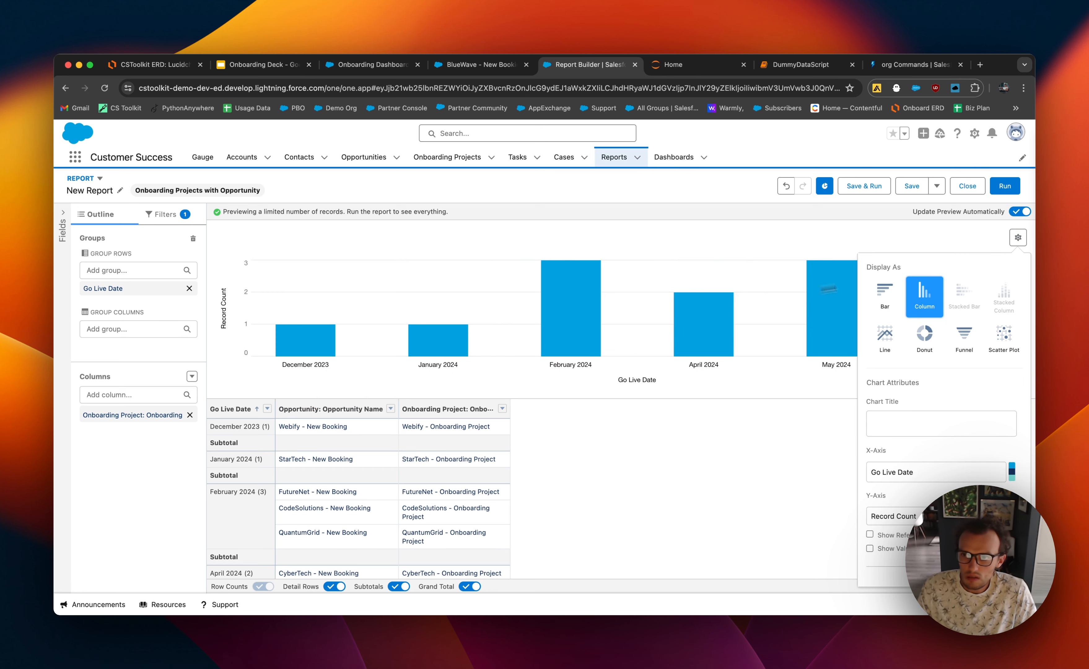
left_click(1017, 237)
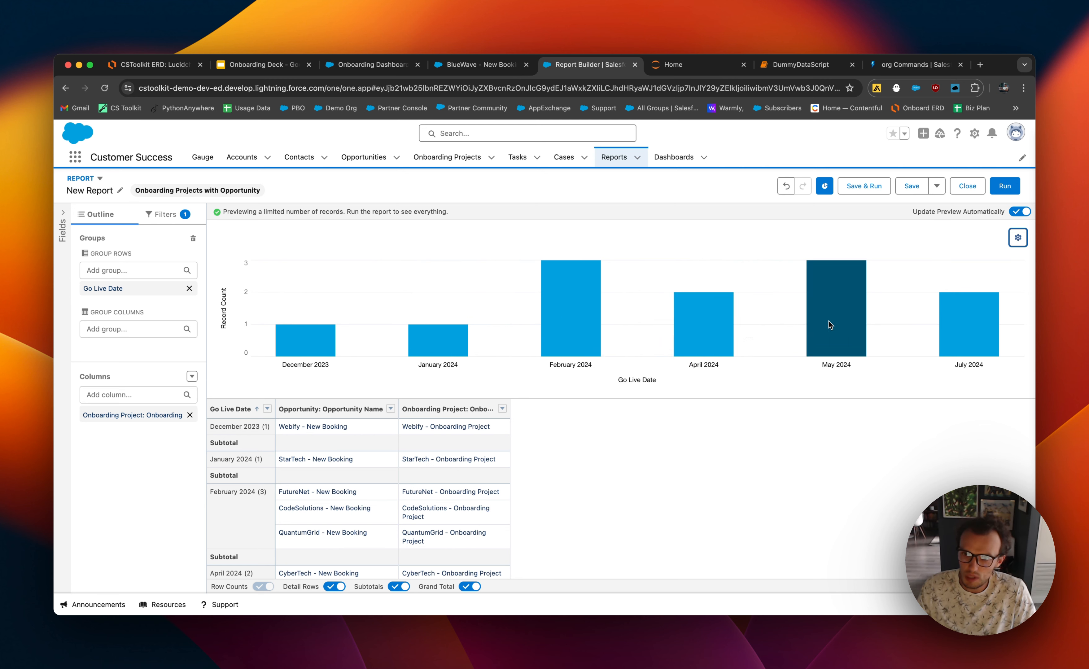
Save and run the report as "Go Live, Per Month" in the Onboarding Dashboard folder.
left_click(854, 193)
type("Go Live, Per Month")
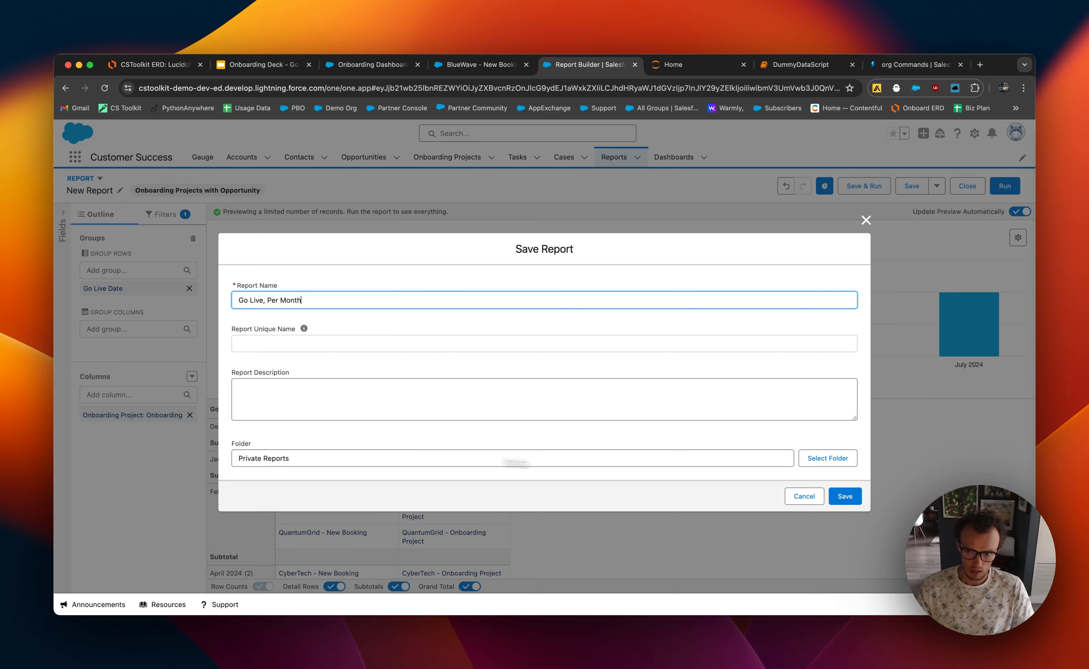
left_click(827, 458)
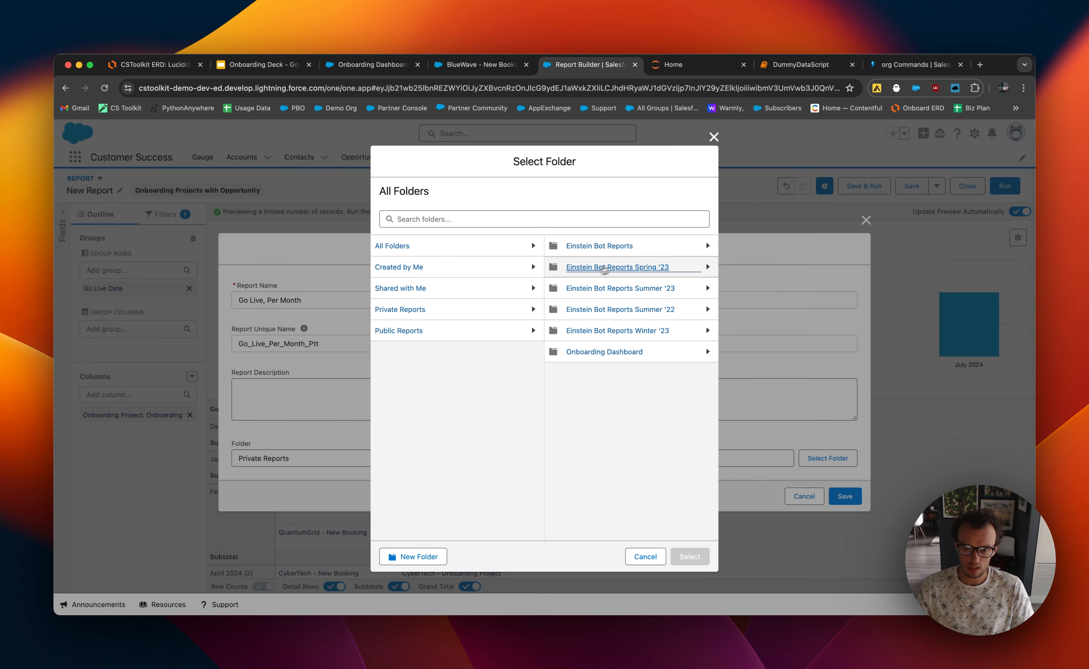
left_click(609, 354)
left_click(678, 556)
left_click(844, 495)
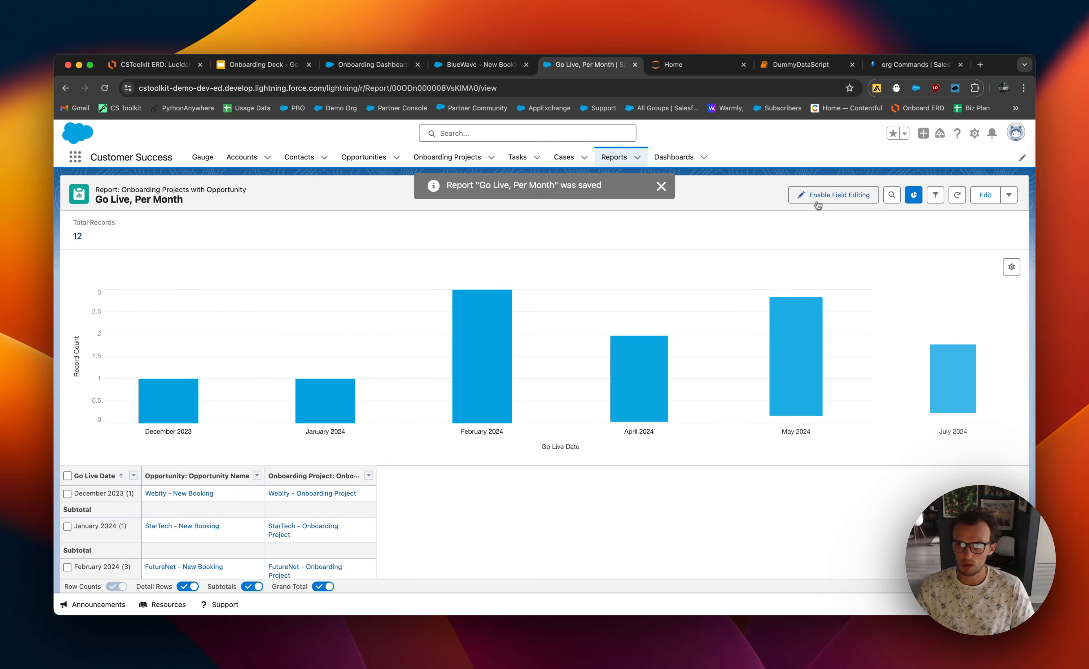
Add the Go Live, Per Month report to the existing Onboarding Dashboard as a widget using the report's chart settings.
left_click(1009, 195)
left_click(982, 309)
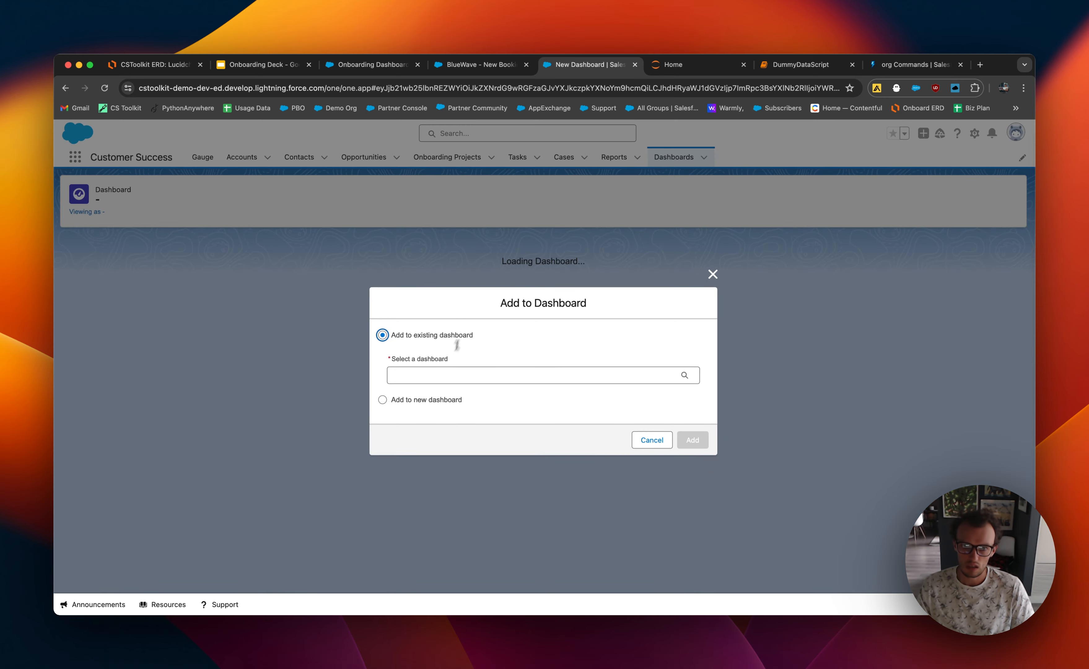
left_click(438, 379)
left_click(447, 399)
left_click(692, 440)
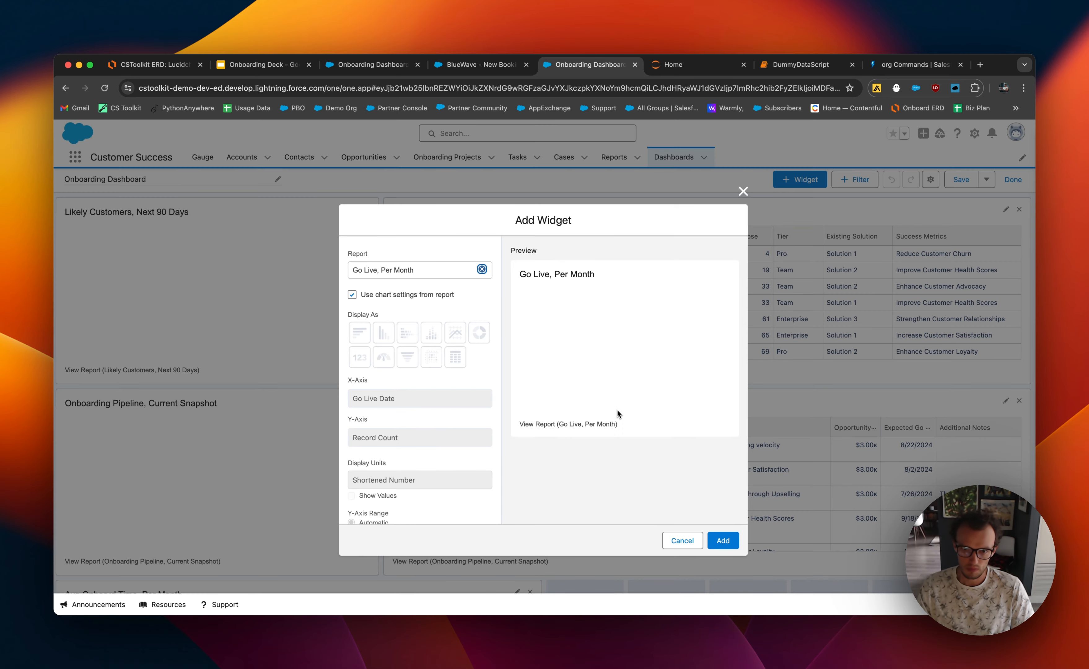
left_click(716, 534)
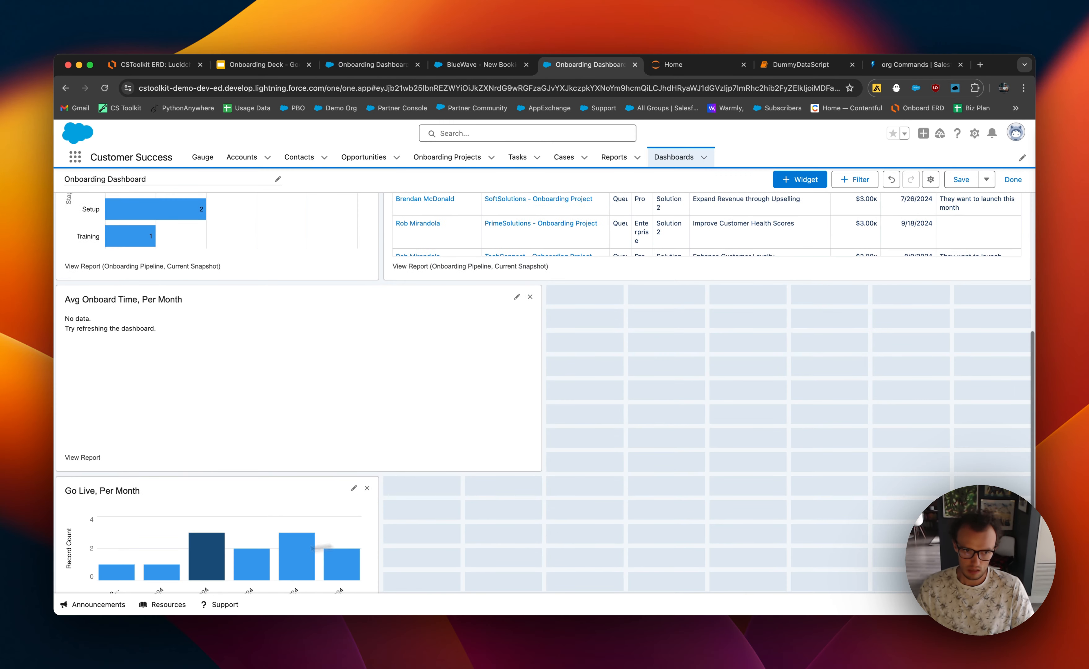
Place the Go Live, Per Month widget beside Avg Onboard Time, Per Month, widen it to fill the row, and save the dashboard.
left_click_drag(678, 344, 678, 340)
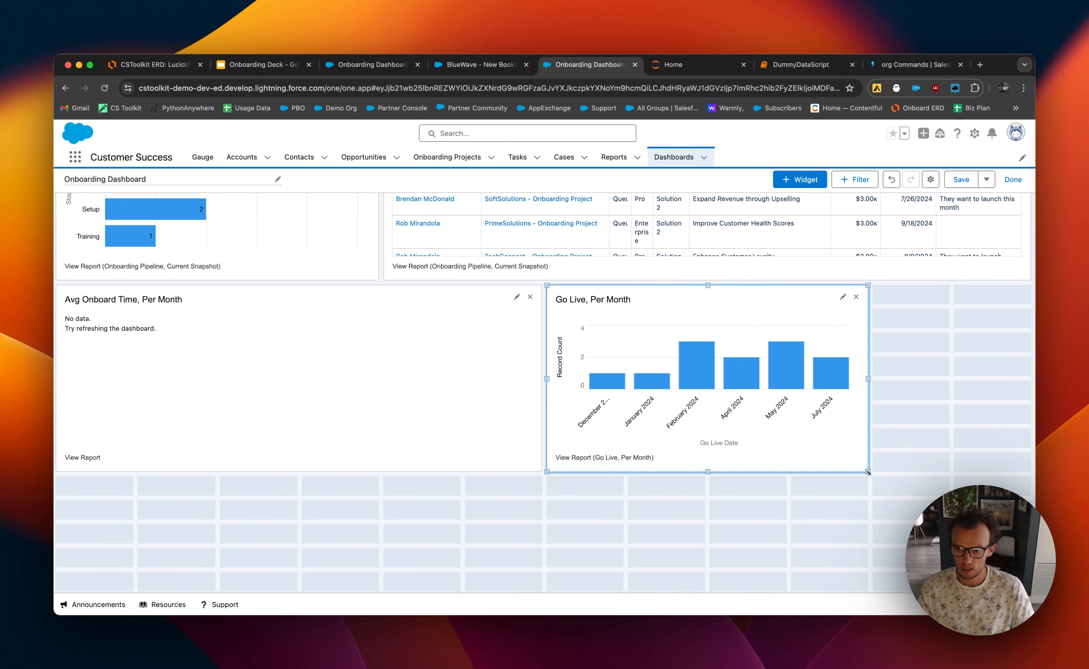
left_click_drag(868, 472, 1029, 473)
left_click(958, 181)
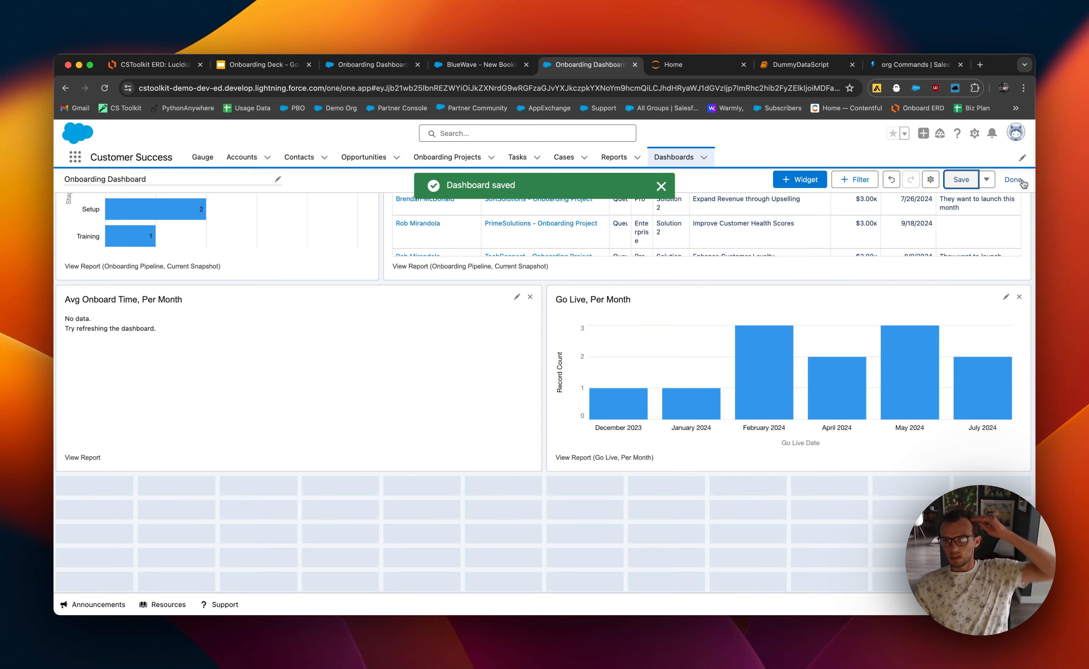
left_click(1021, 180)
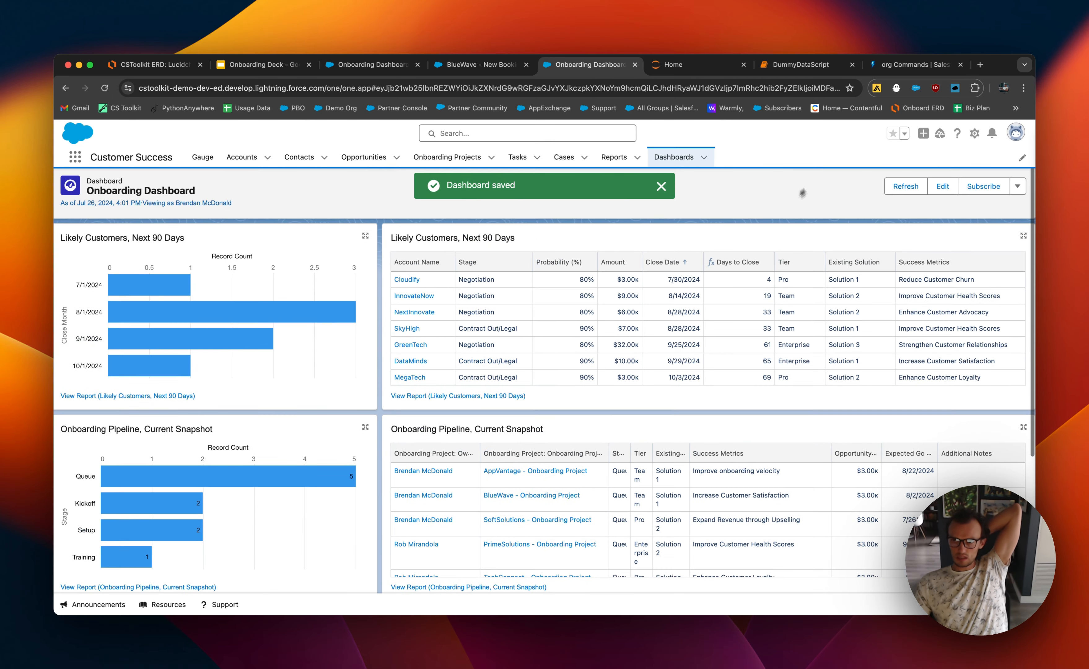
scroll(491, 402, "down", 5)
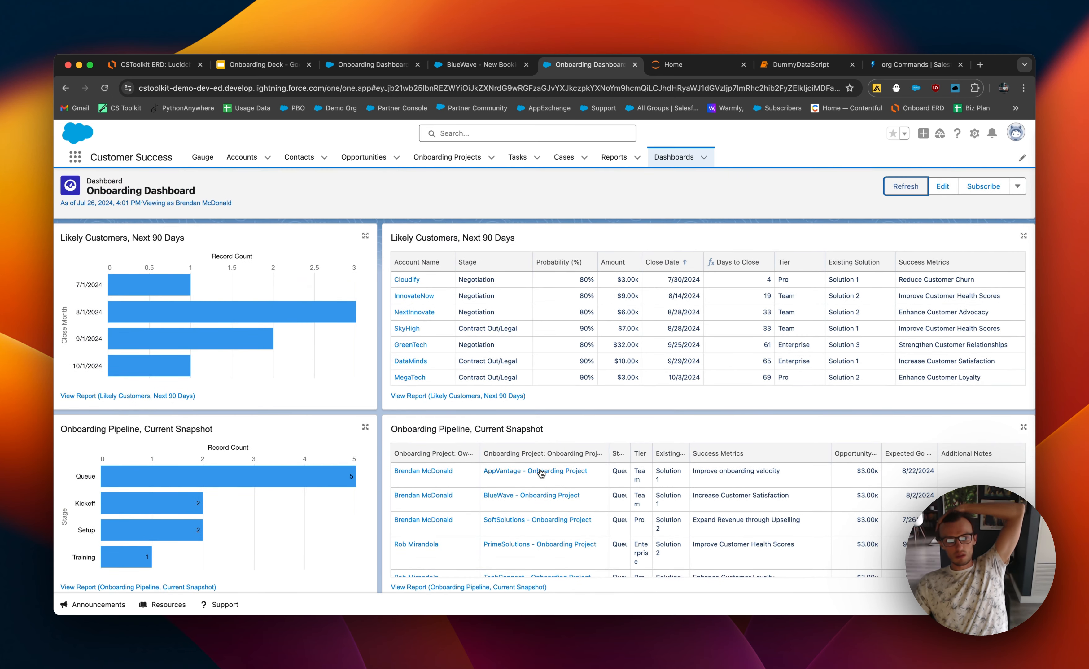
Review the finished Onboarding Dashboard, examining the likely customers, onboarding pipeline, average onboard time and go-live widgets.
scroll(540, 474, "down", 3)
scroll(541, 480, "up", 3)
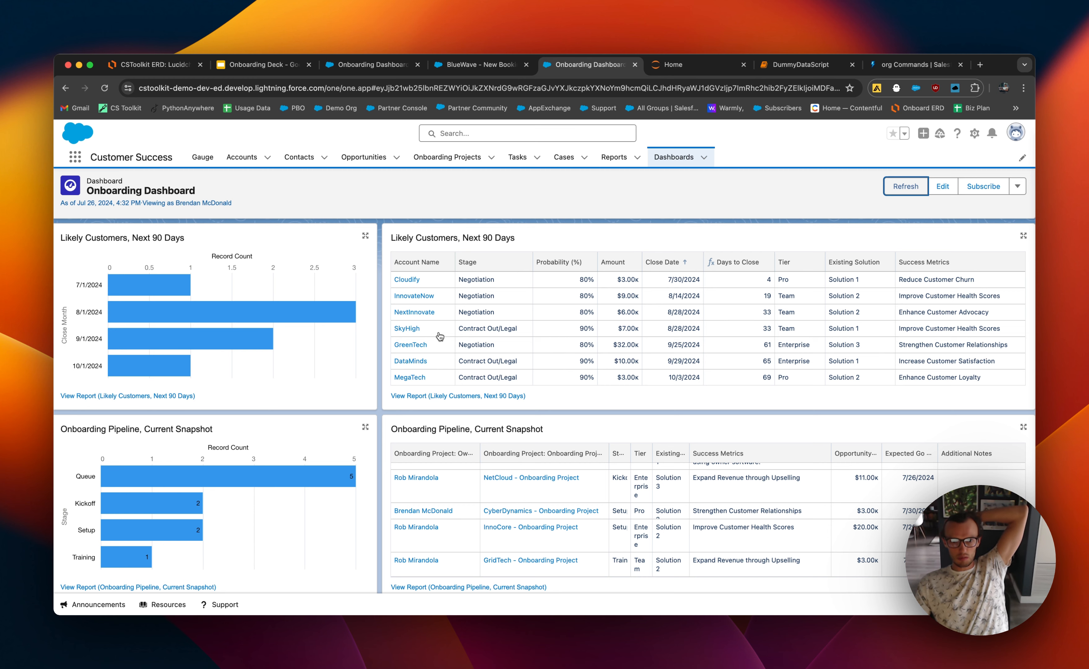
scroll(406, 367, "down", 3)
scroll(527, 395, "up", 3)
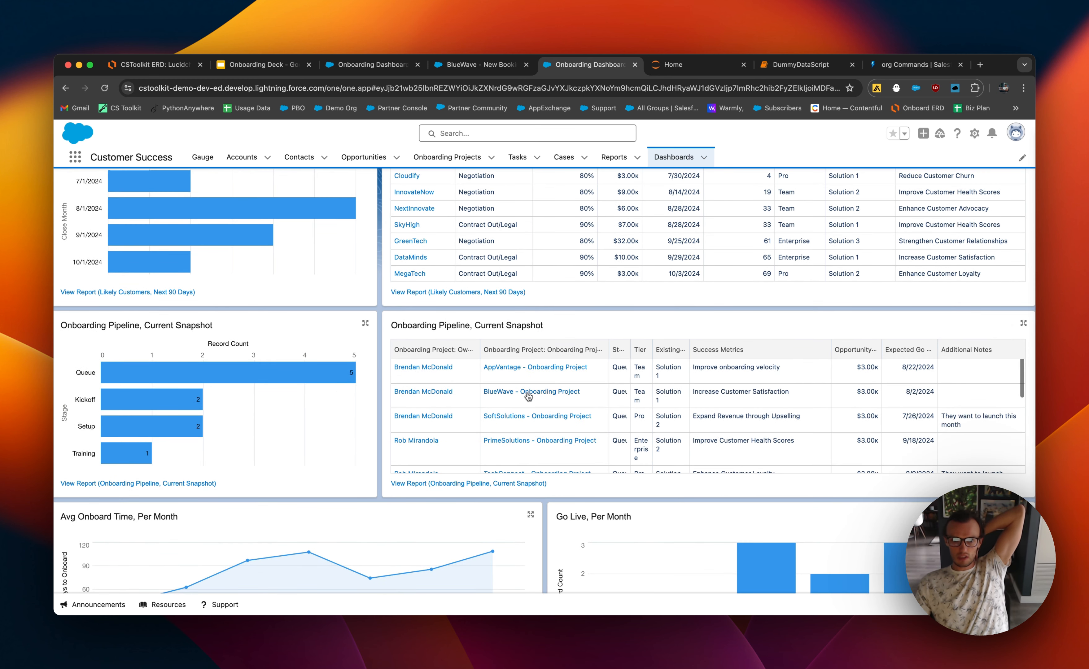
scroll(528, 396, "down", 3)
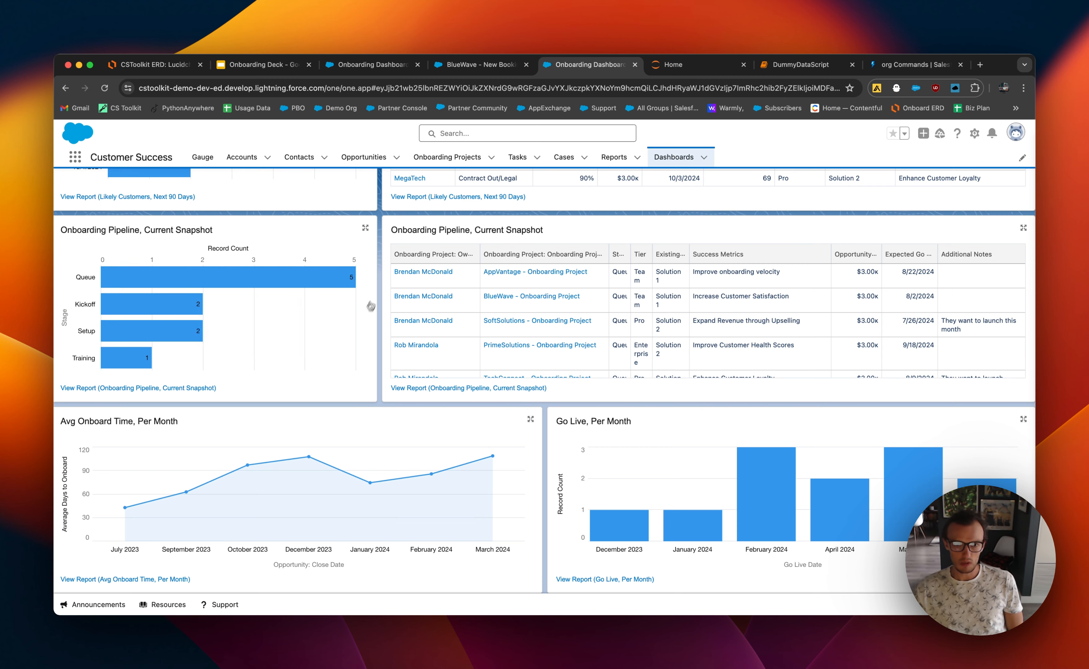
scroll(380, 295, "up", 5)
scroll(503, 311, "down", 3)
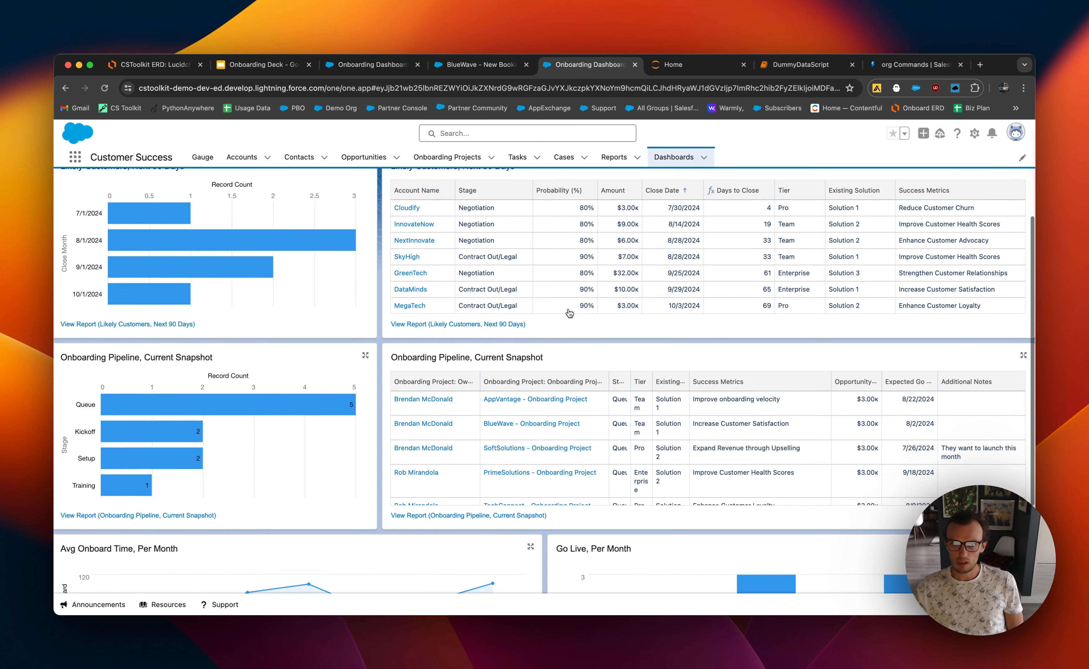
scroll(518, 338, "up", 3)
scroll(489, 312, "down", 1)
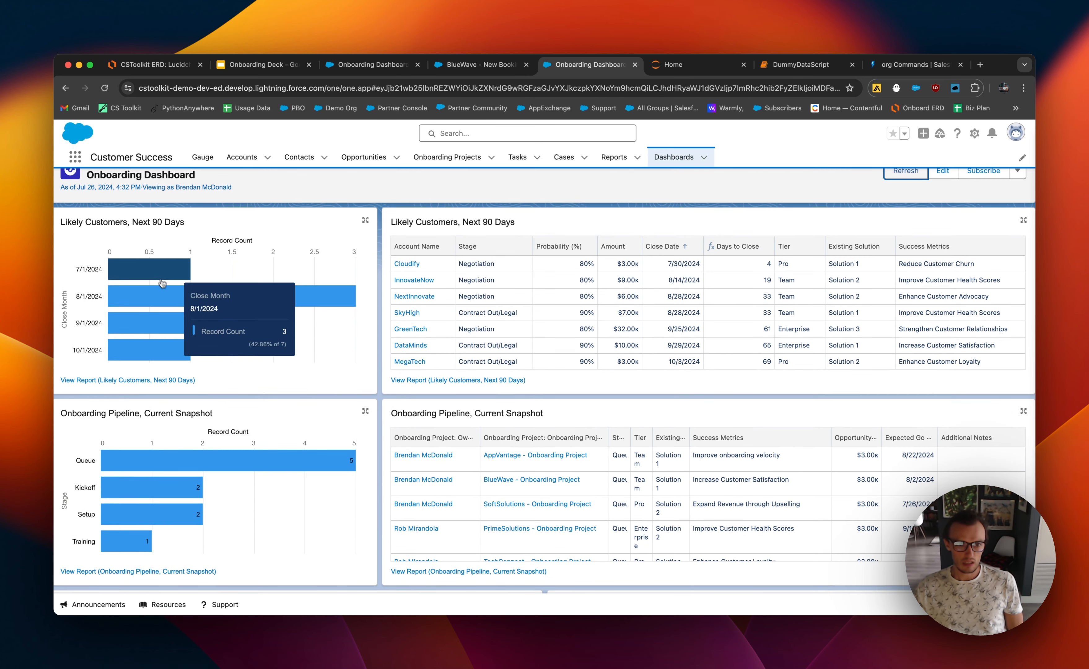
mouse_move(177, 300)
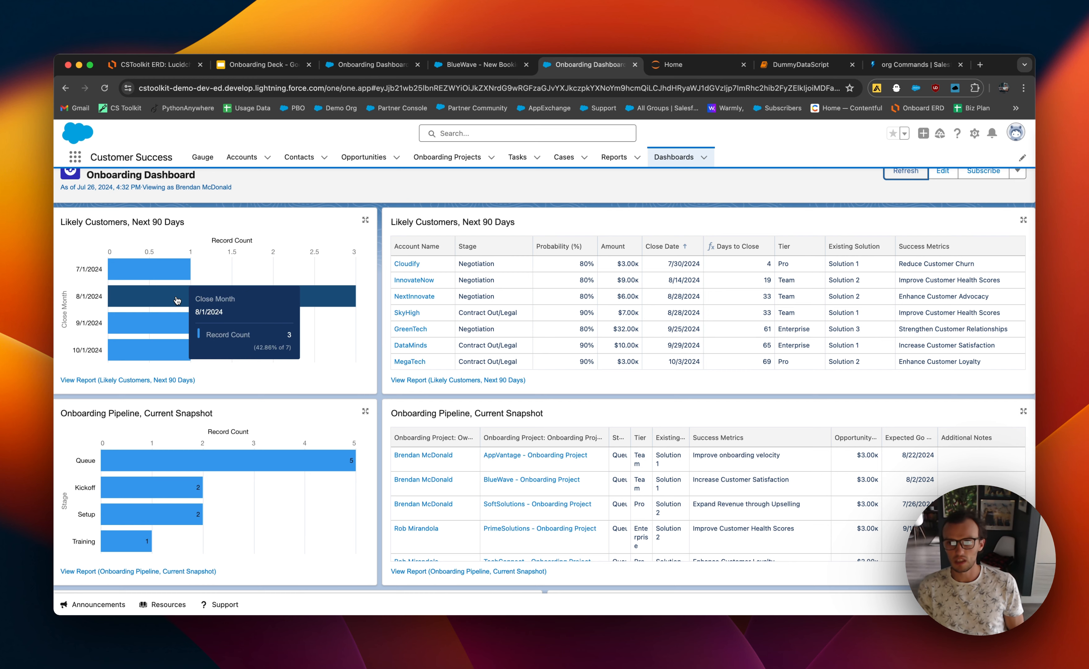
scroll(544, 220, "up", 1)
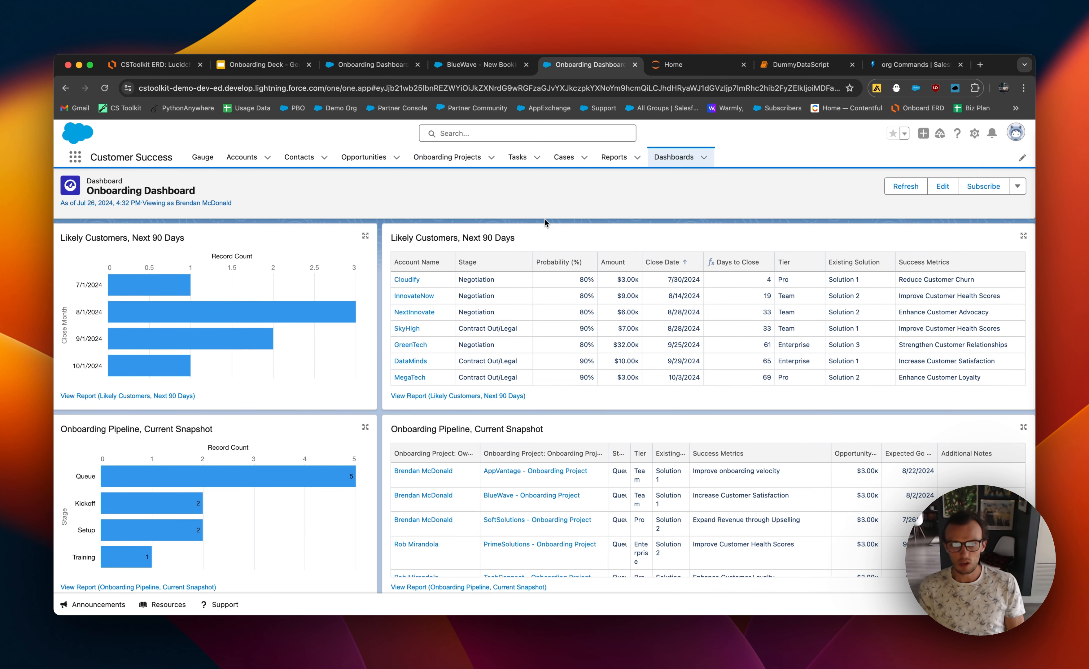